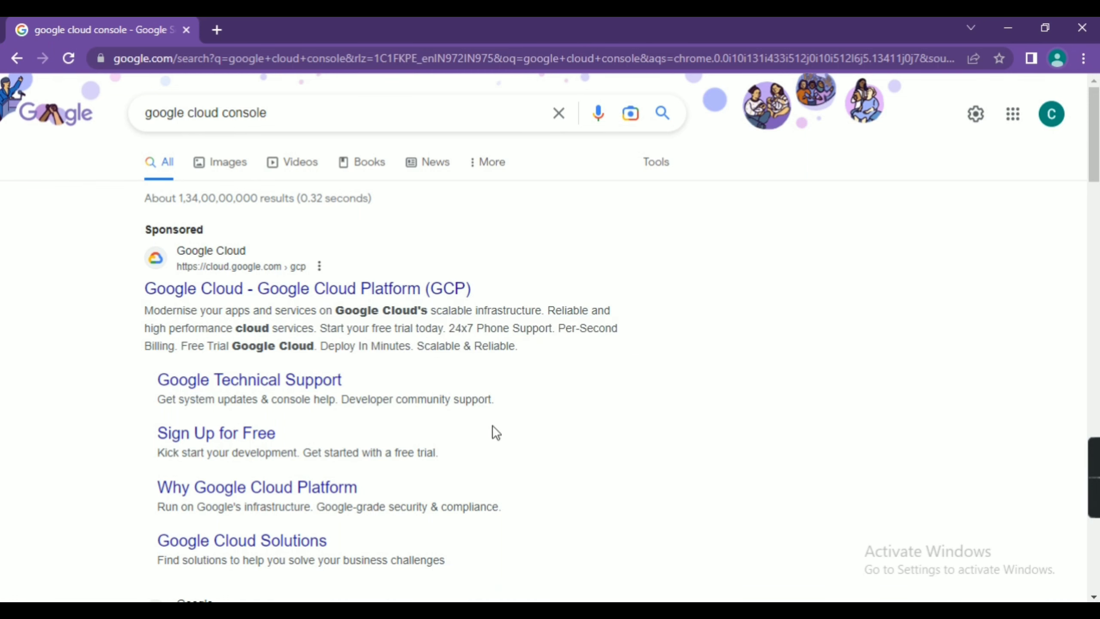
# Step: Follow the Google Cloud Platform search result to console.cloud.google.com
pyautogui.scroll(-6, 503, 439)
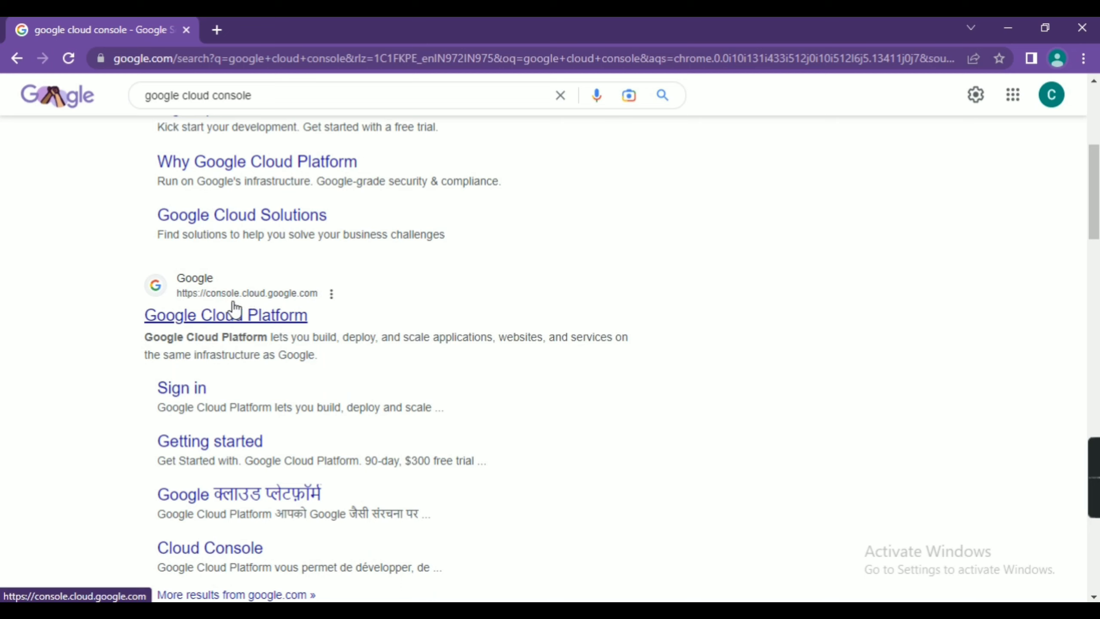
pyautogui.click(265, 324)
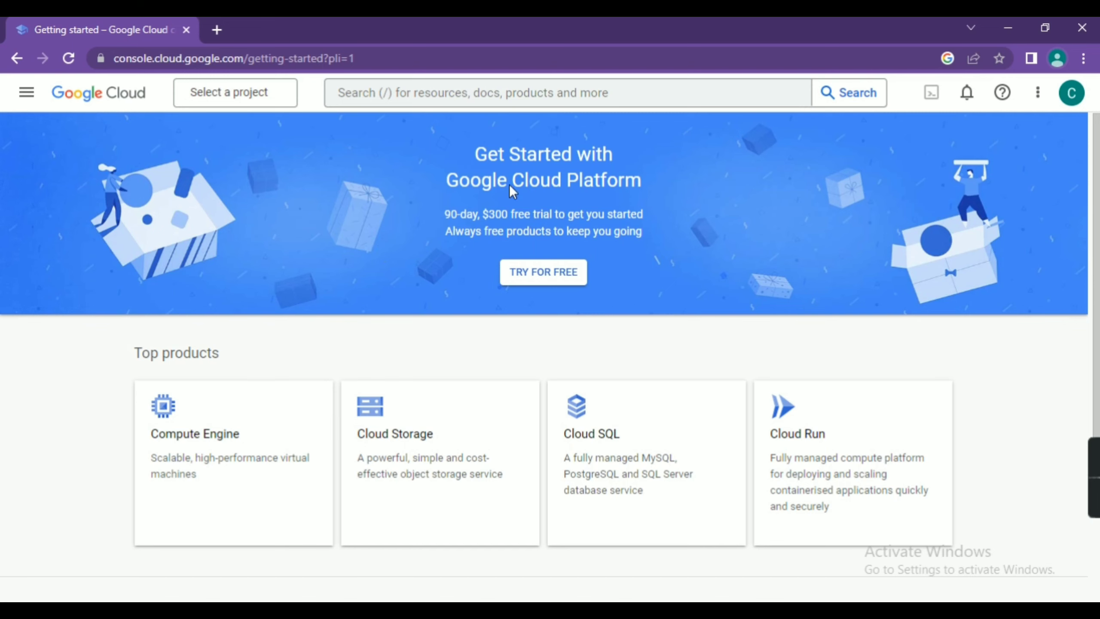
# Step: Start the free trial with India as country and accept the Terms of Service
pyautogui.click(524, 261)
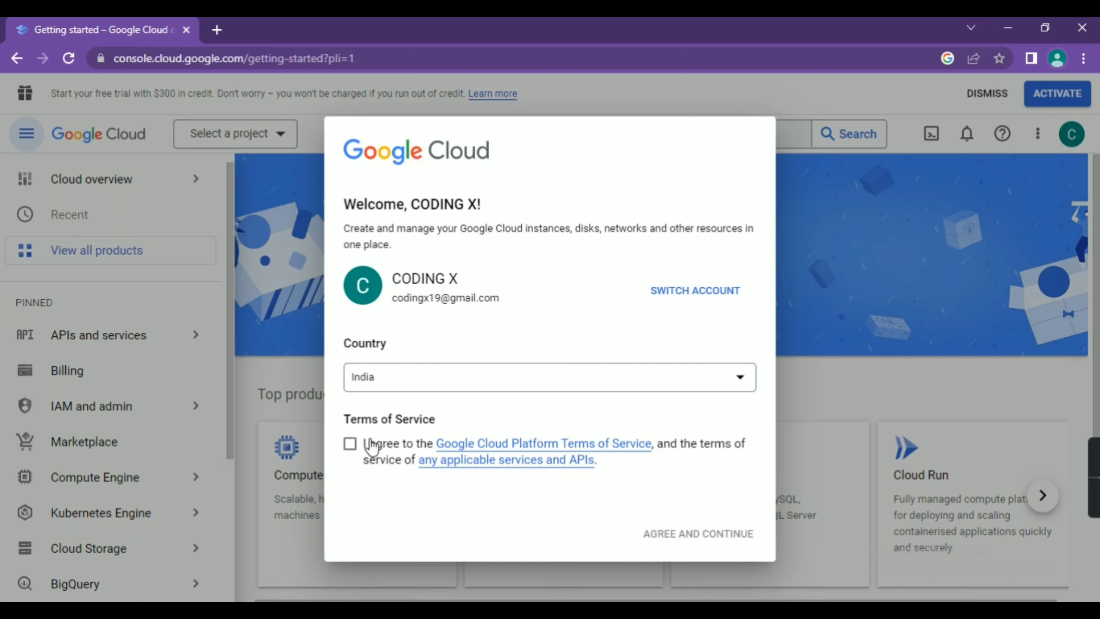
pyautogui.click(350, 443)
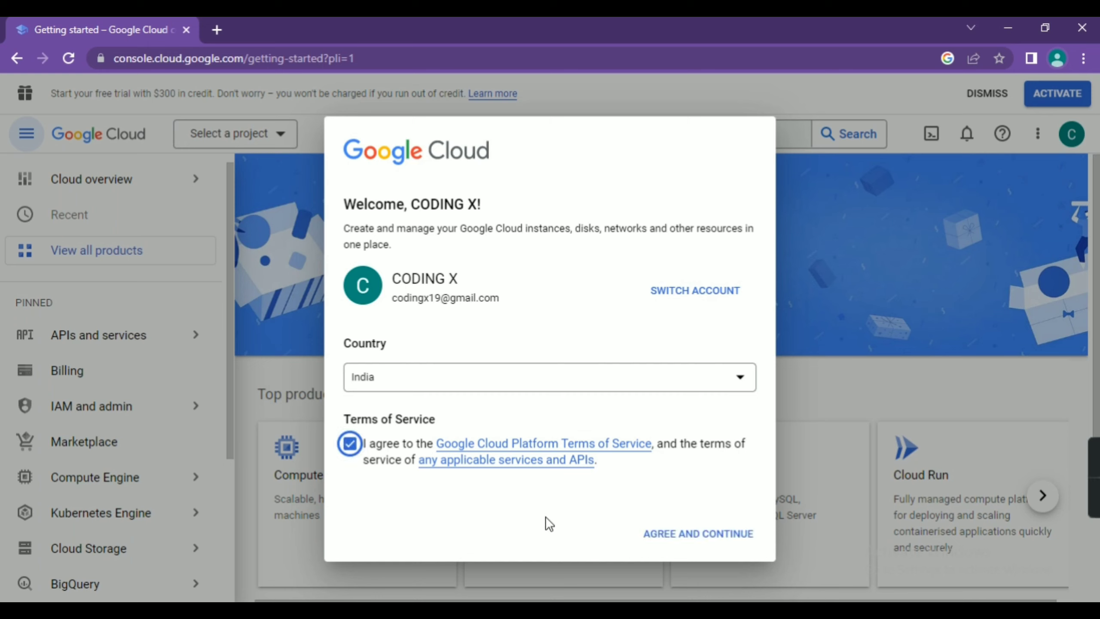
pyautogui.click(714, 531)
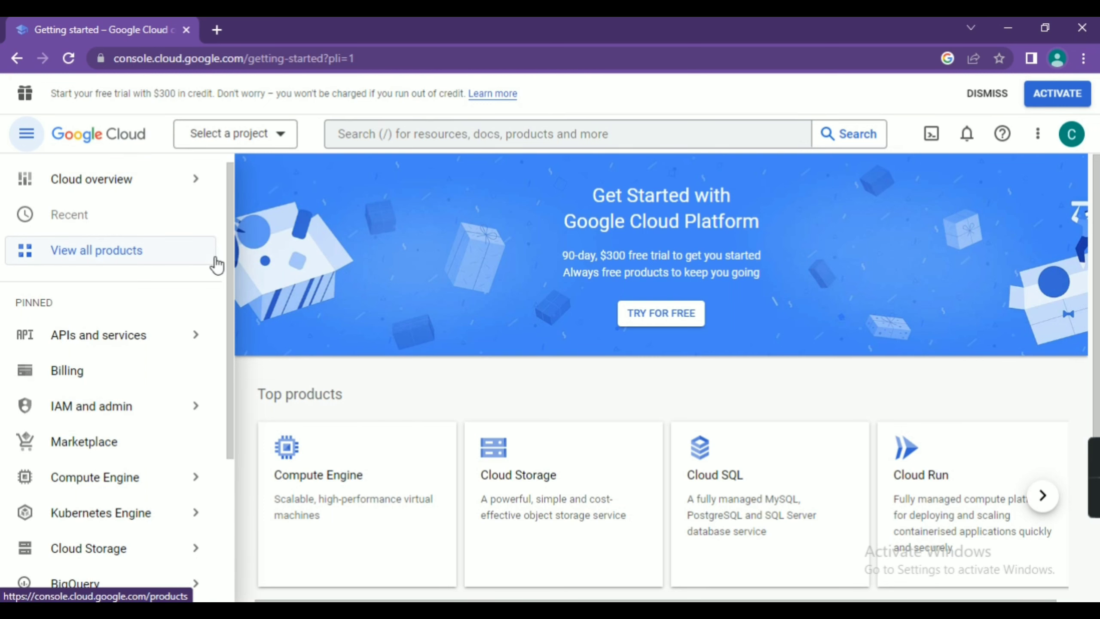
# Step: Create a new Cloud project named 'login with google' from the project picker
pyautogui.click(275, 143)
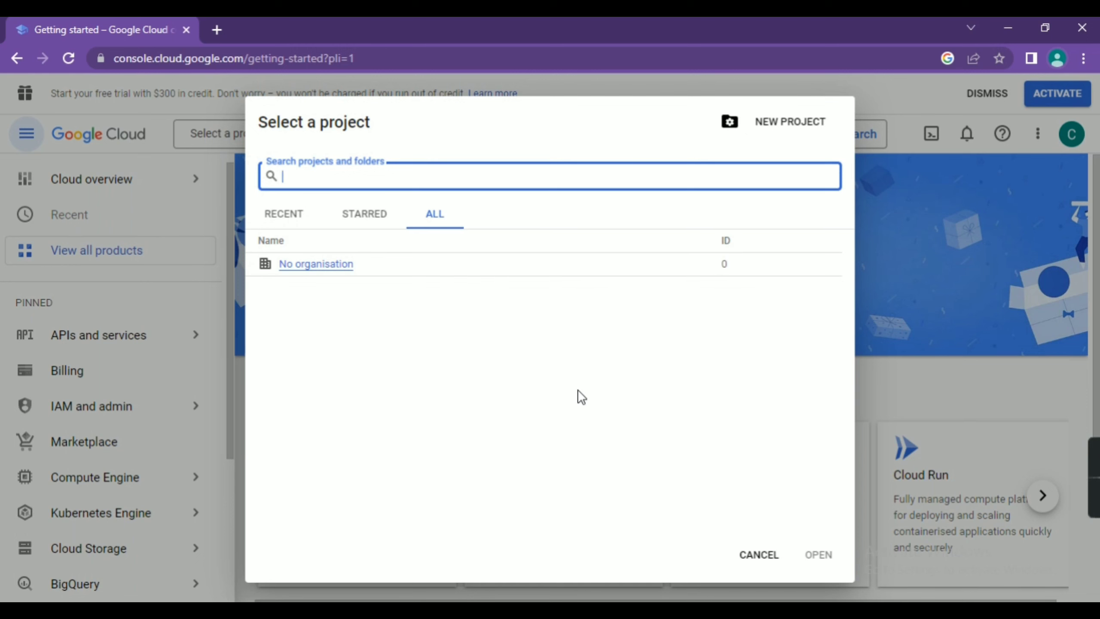
pyautogui.click(786, 125)
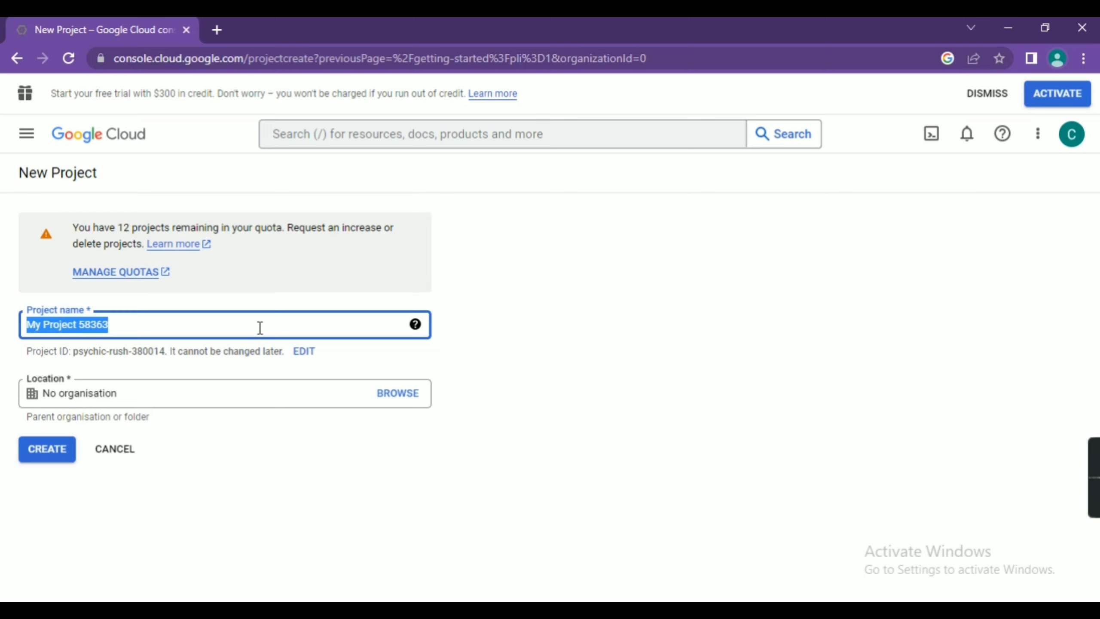
pyautogui.write('login')
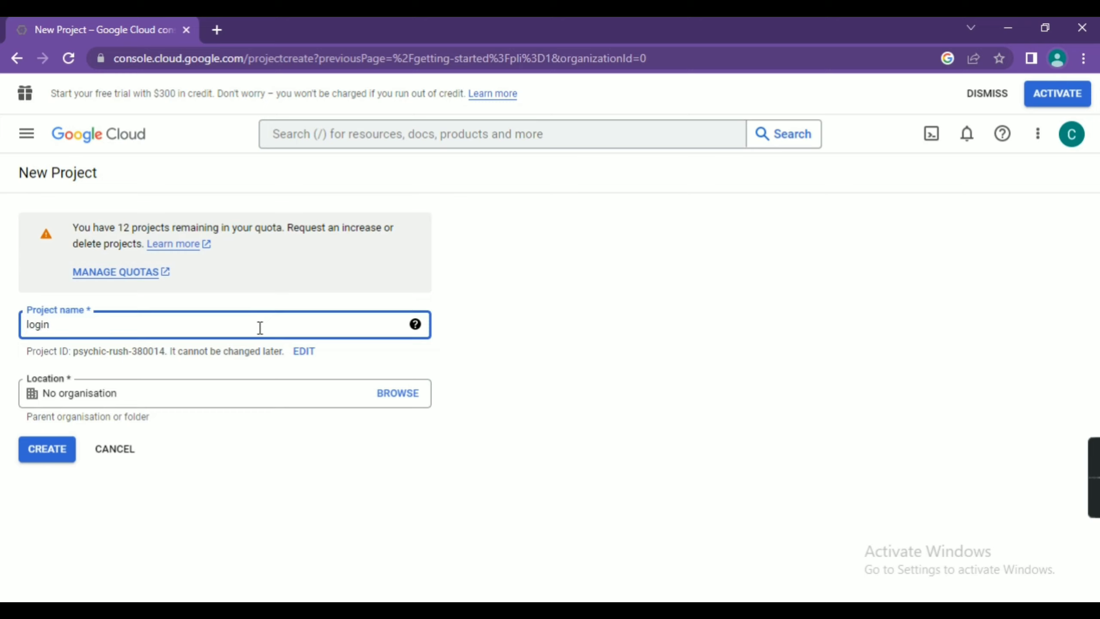
pyautogui.write(' with google')
pyautogui.click(25, 446)
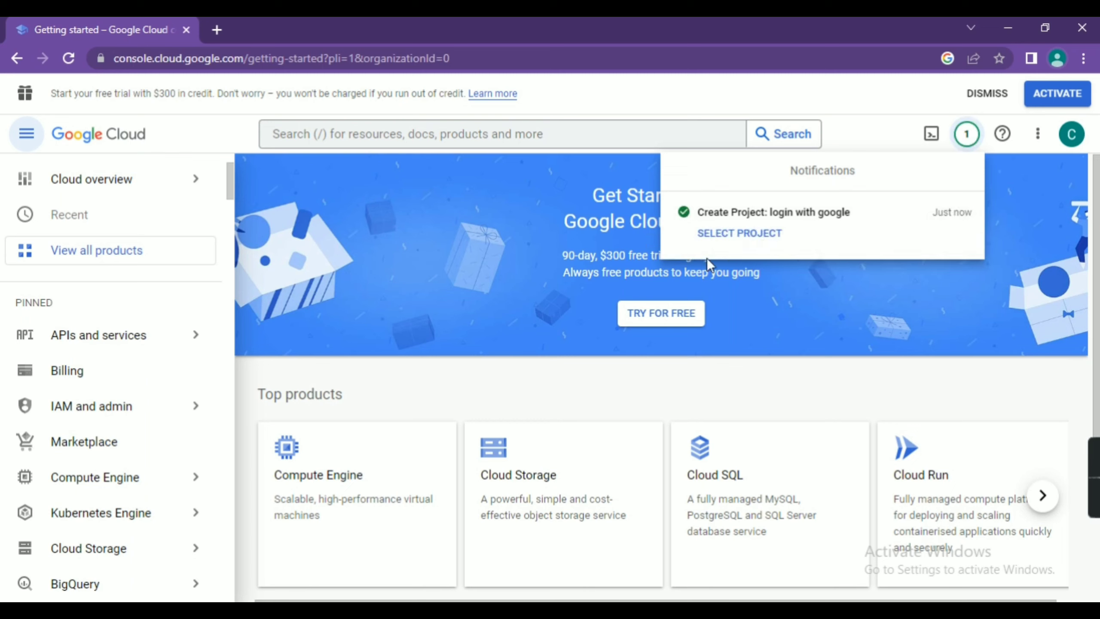
# Step: Switch to the 'login with google' project and go to APIs and services > OAuth consent screen
pyautogui.click(732, 236)
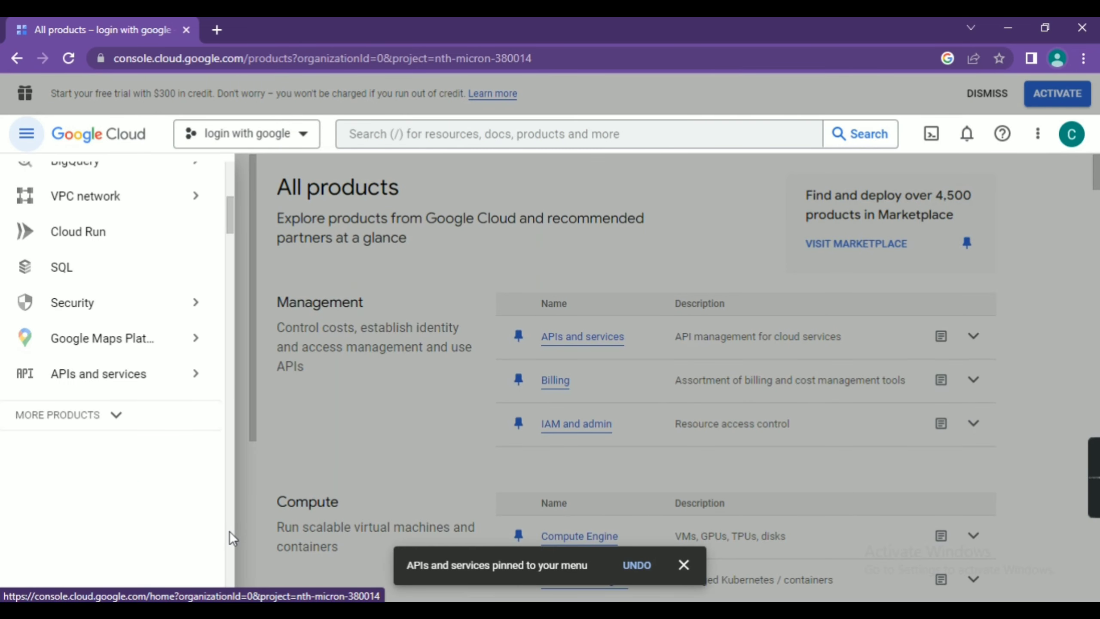
pyautogui.moveTo(129, 375)
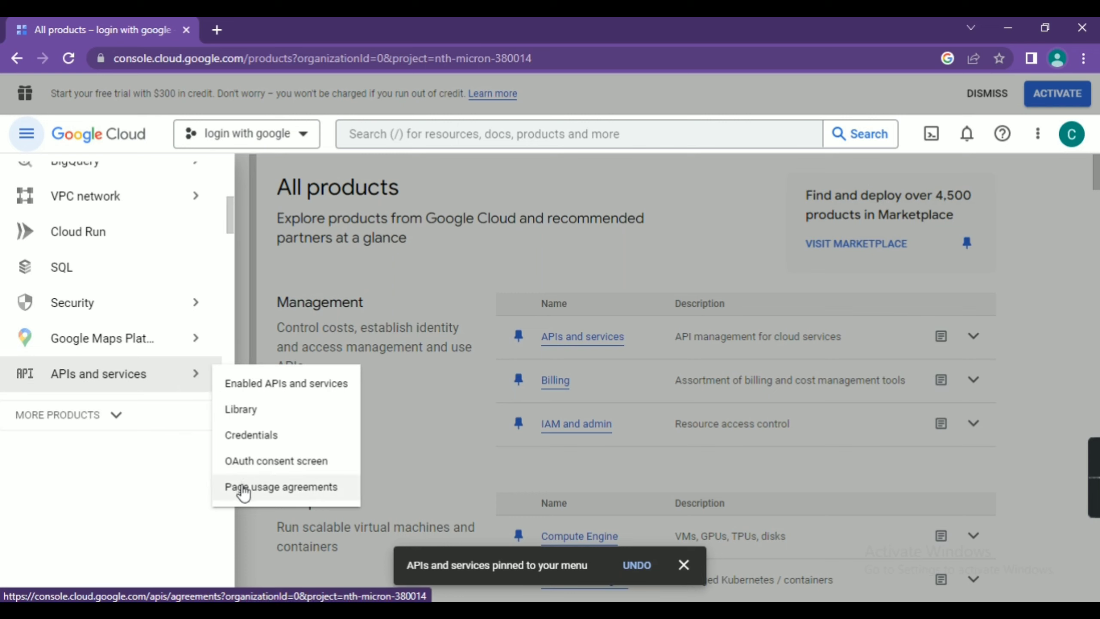
pyautogui.click(259, 460)
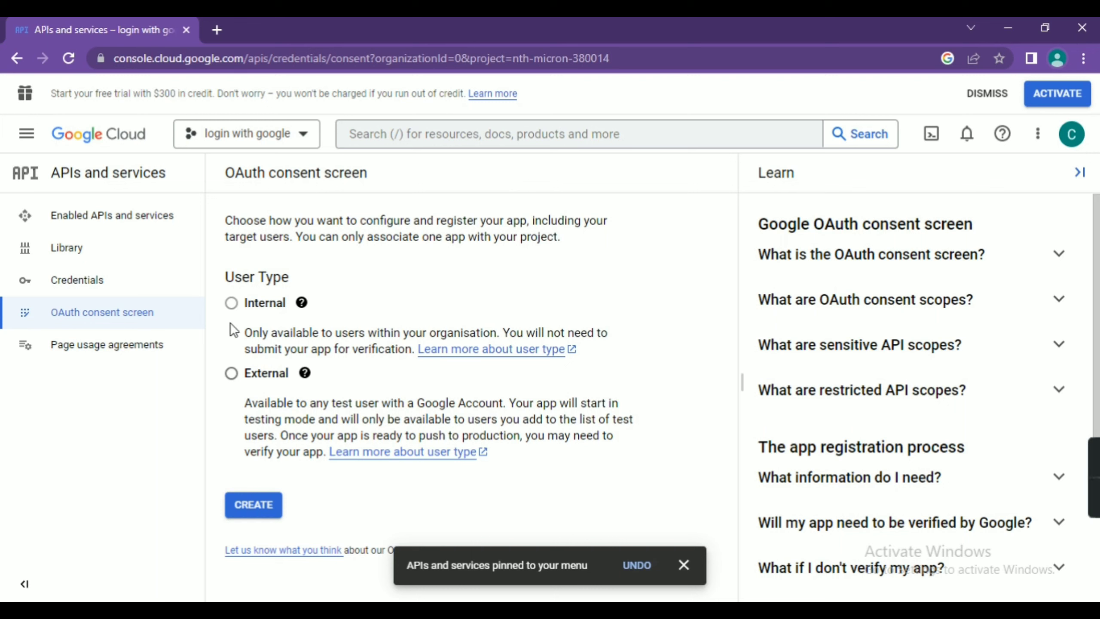
# Step: Choose the External user type, create the consent screen, and focus the App name field
pyautogui.click(232, 374)
pyautogui.click(259, 506)
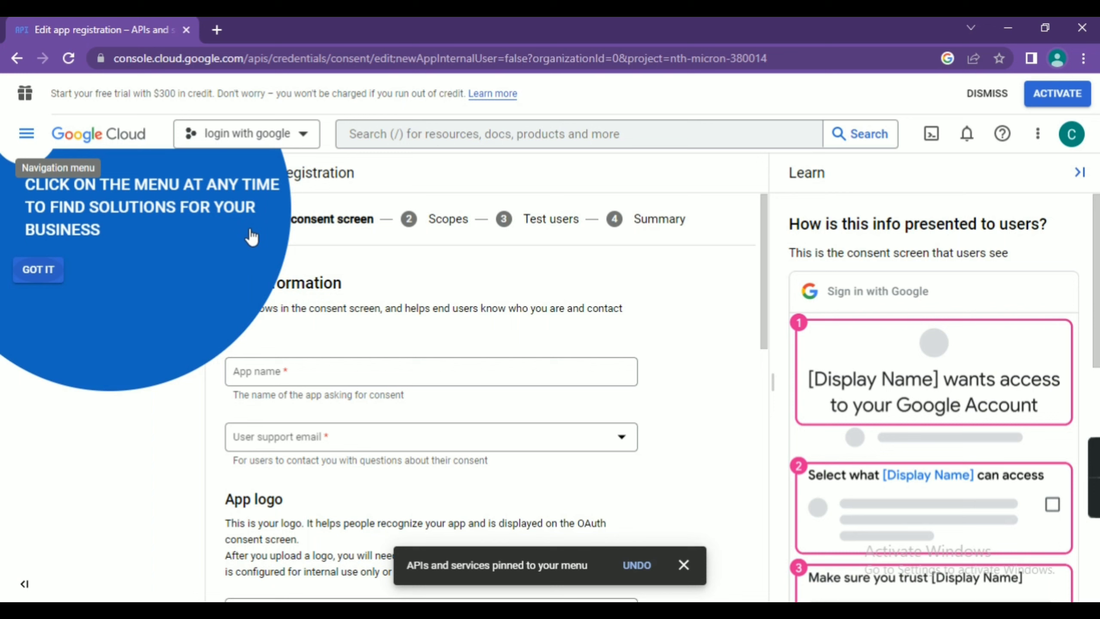
pyautogui.click(323, 375)
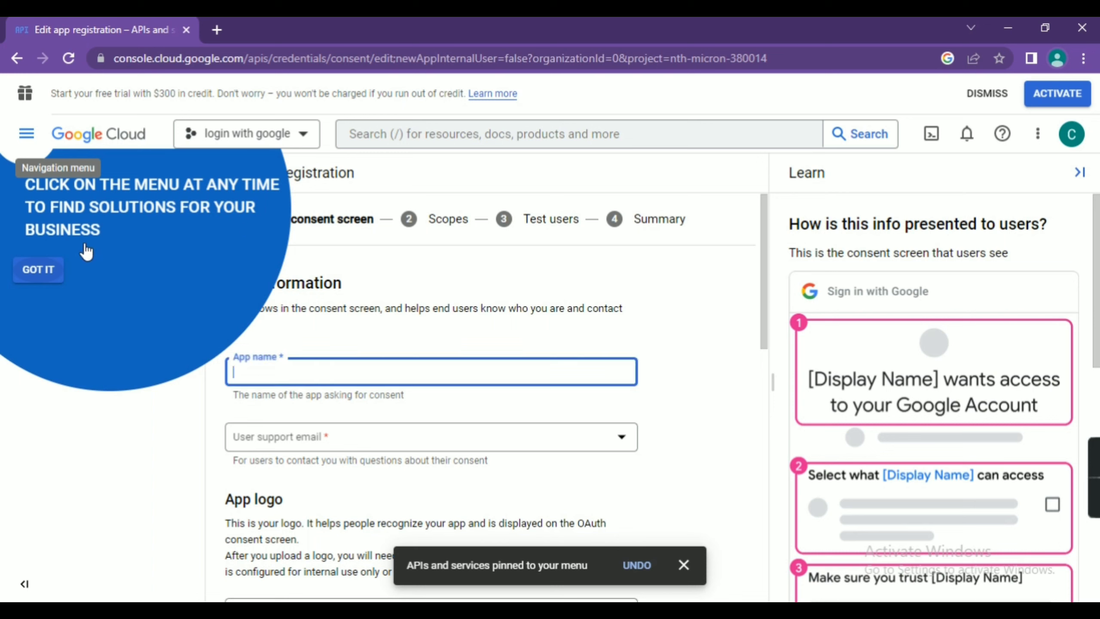
# Step: Enter app name 'login with google' and choose the account email as user support email
pyautogui.click(50, 272)
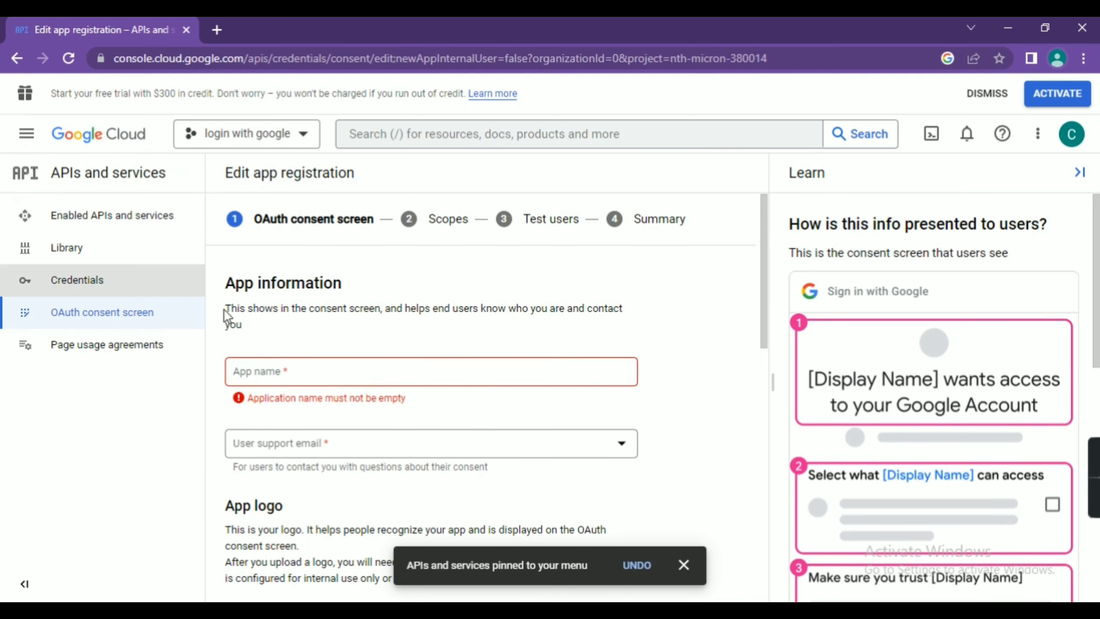
pyautogui.click(332, 369)
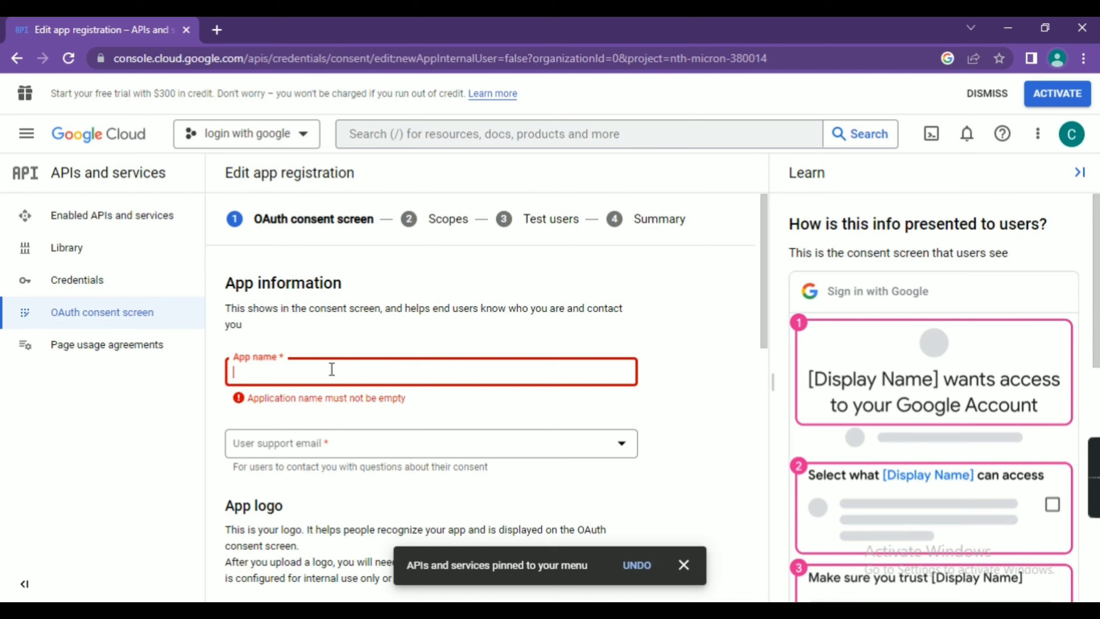
pyautogui.write('login')
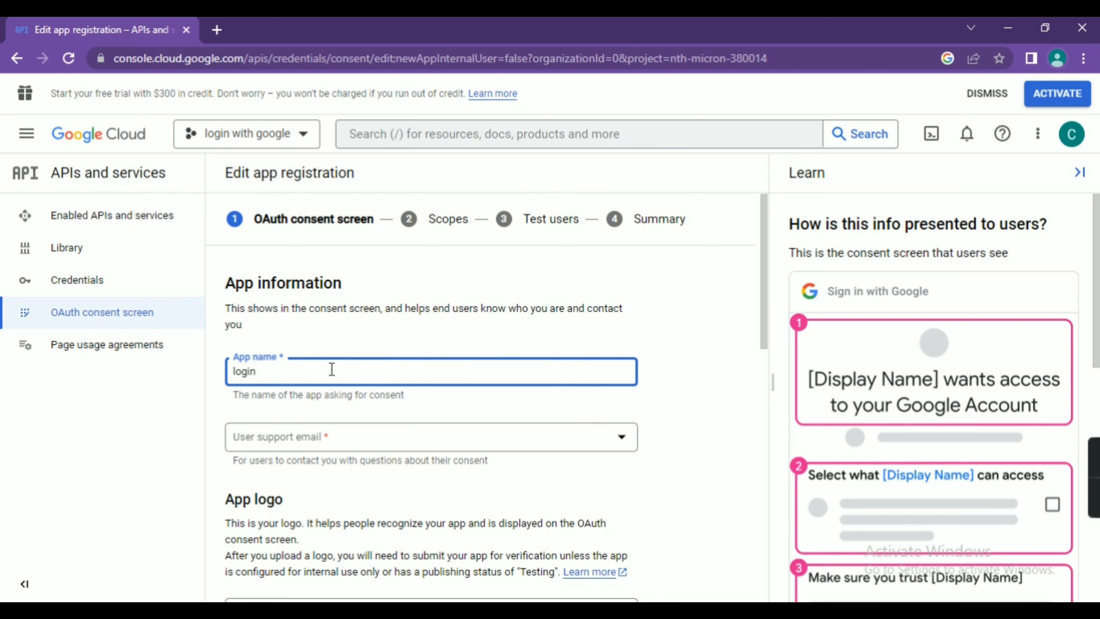
pyautogui.write(' with google')
pyautogui.click(386, 439)
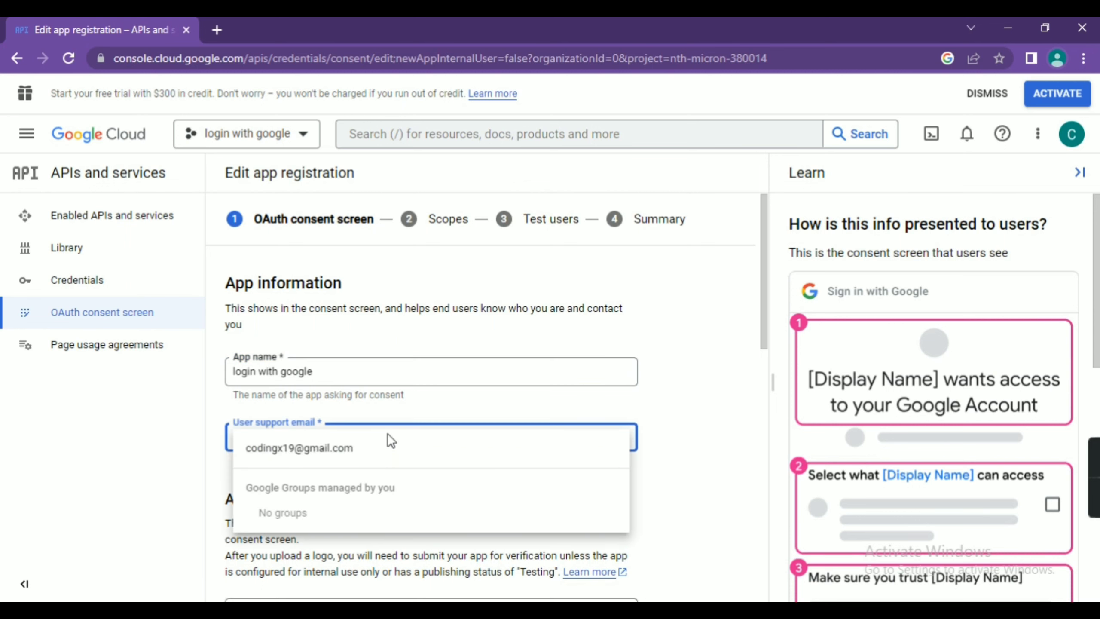
pyautogui.click(322, 451)
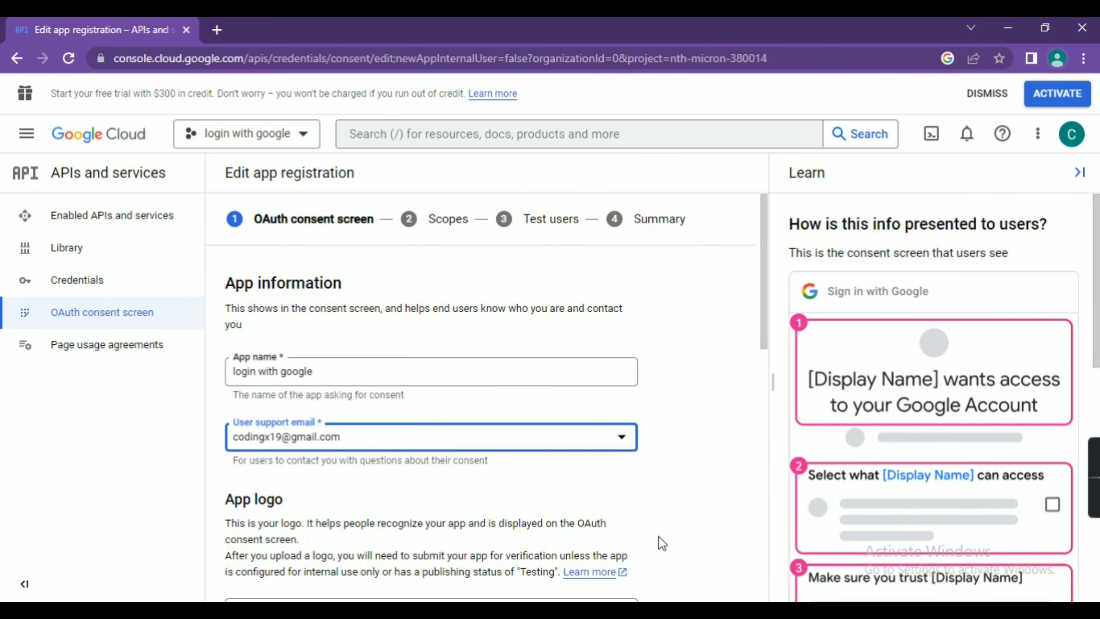
# Step: Enter the developer contact email address and save the app information
pyautogui.scroll(-4, 658, 535)
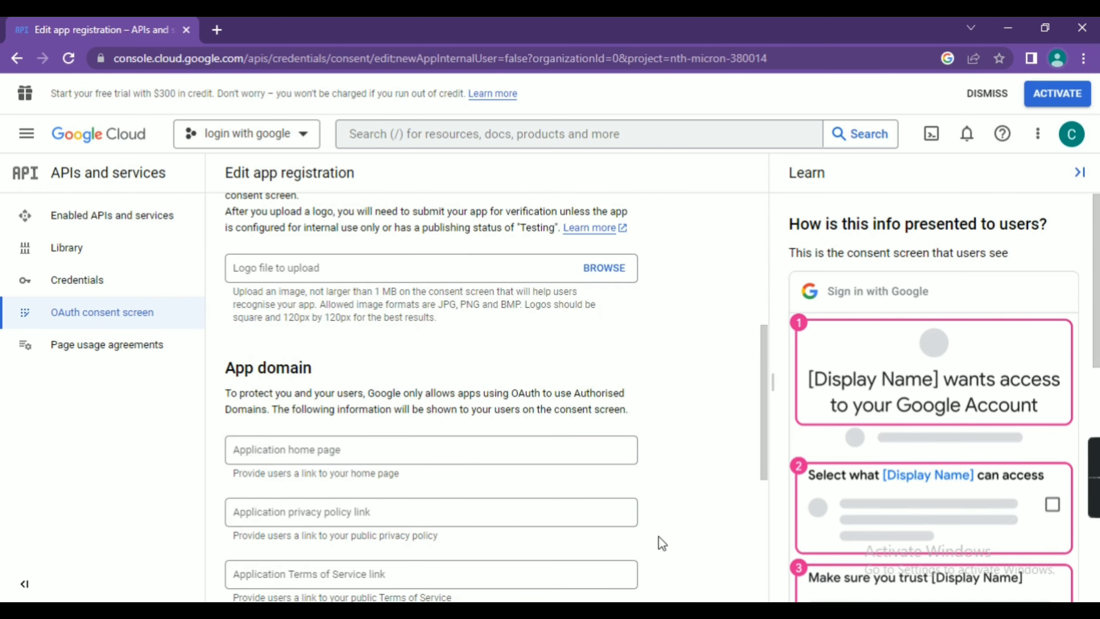
pyautogui.scroll(-4, 658, 536)
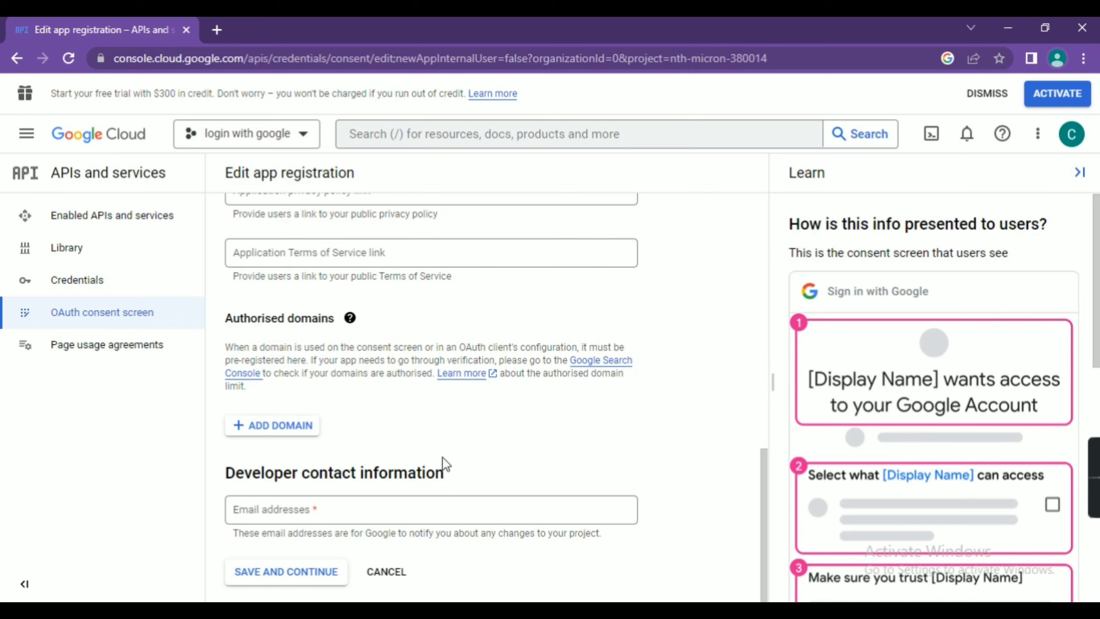
pyautogui.click(330, 512)
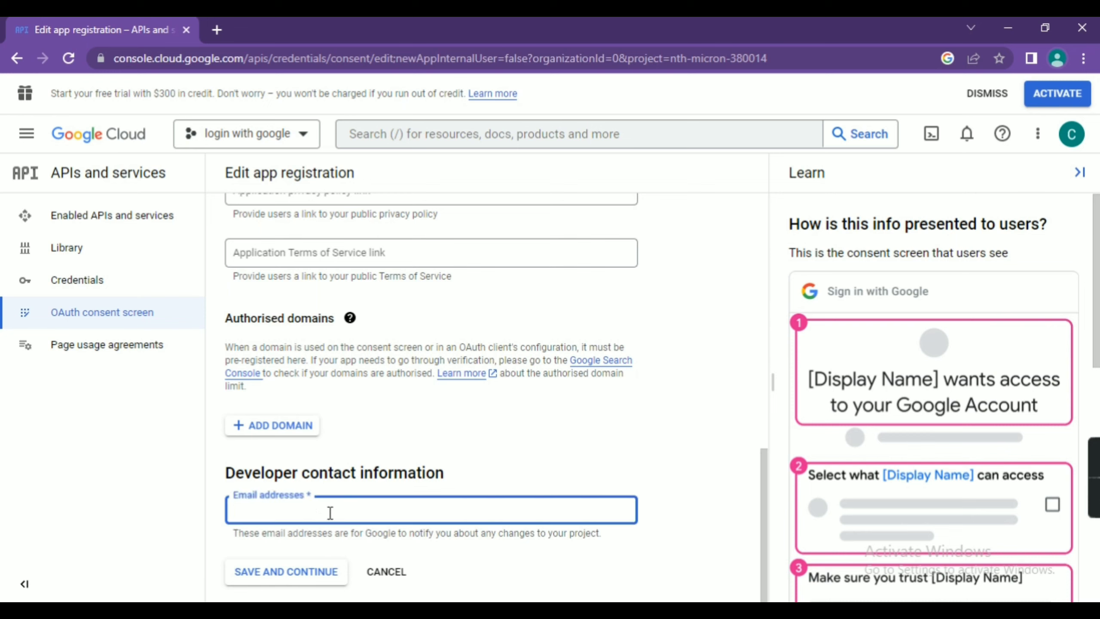
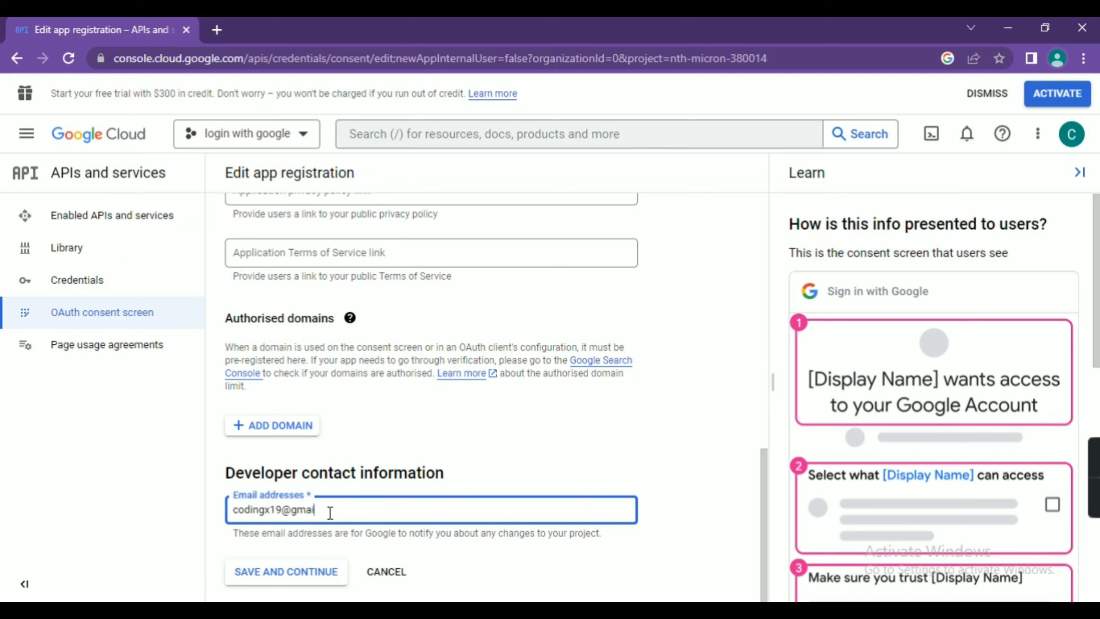
pyautogui.click(313, 576)
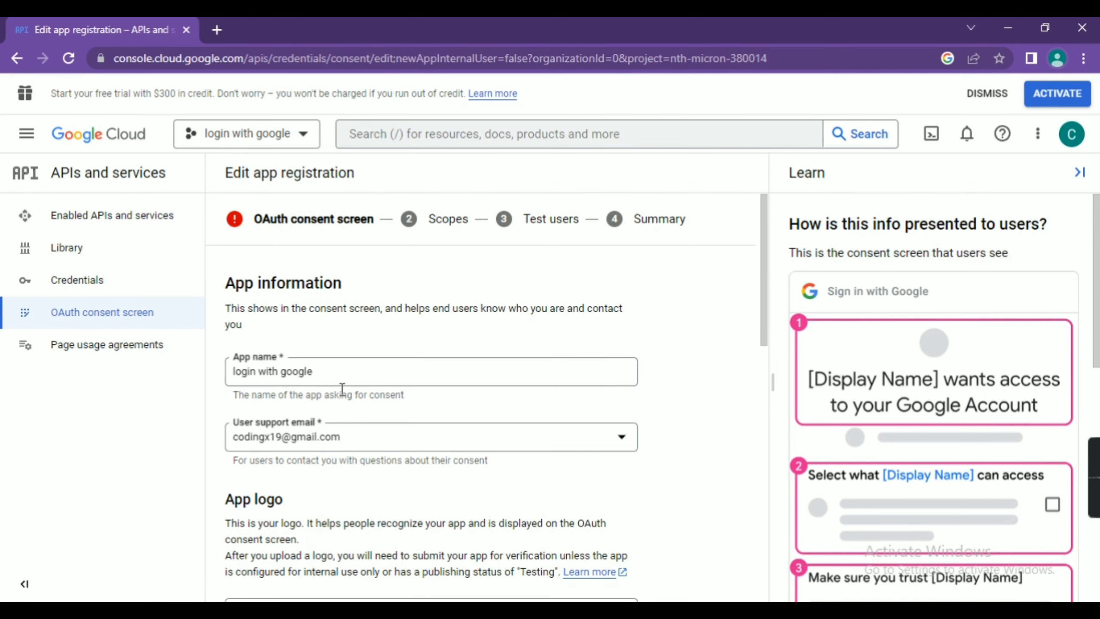
# Step: Change the app name to 'Codingx google login' and save again
pyautogui.click(325, 371)
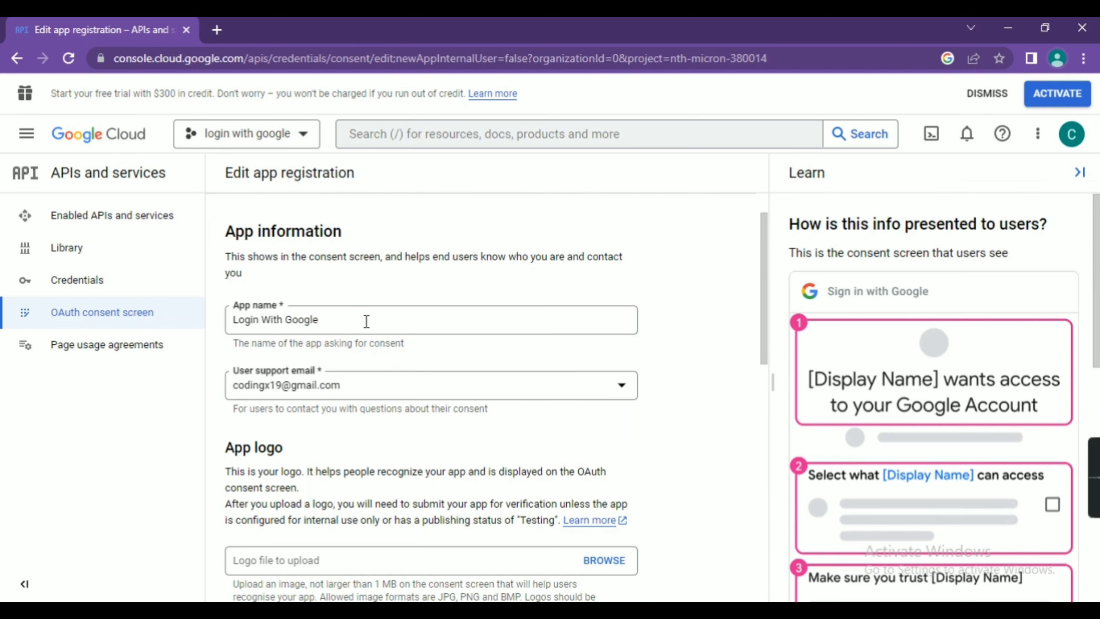
pyautogui.click(367, 321)
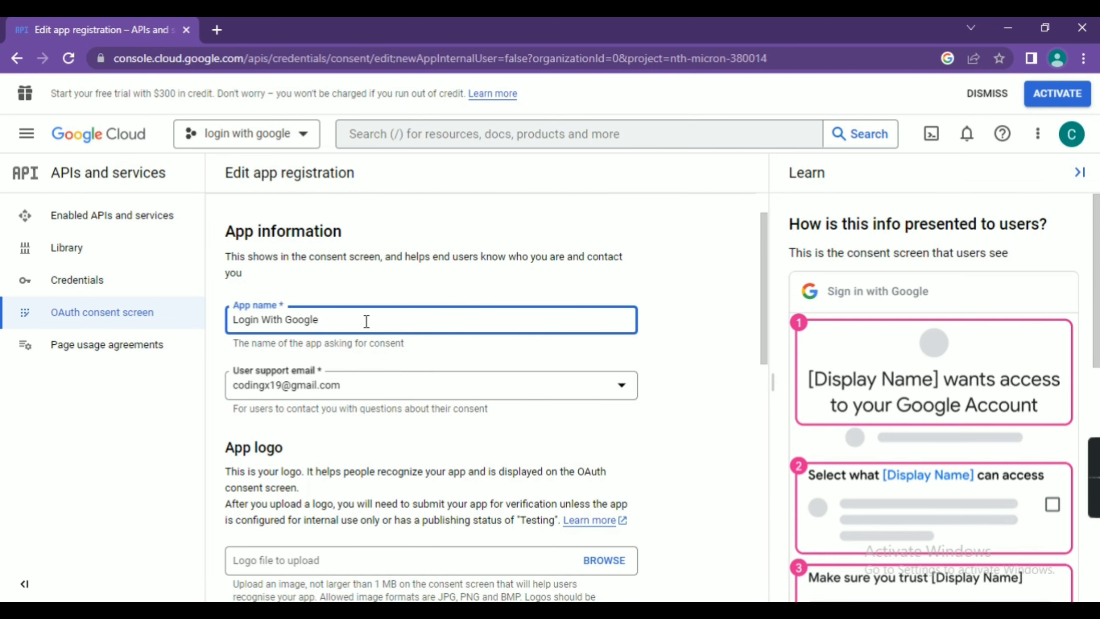
pyautogui.press('BackSpace')
pyautogui.press('BackSpace')
pyautogui.press('BackSpace')
pyautogui.press('BackSpace')
pyautogui.press('BackSpace')
pyautogui.press('BackSpace')
pyautogui.press('BackSpace')
pyautogui.press('BackSpace')
pyautogui.press('BackSpace')
pyautogui.press('BackSpace')
pyautogui.press('BackSpace')
pyautogui.press('BackSpace')
pyautogui.press('BackSpace')
pyautogui.press('BackSpace')
pyautogui.press('BackSpace')
pyautogui.press('BackSpace')
pyautogui.press('BackSpace')
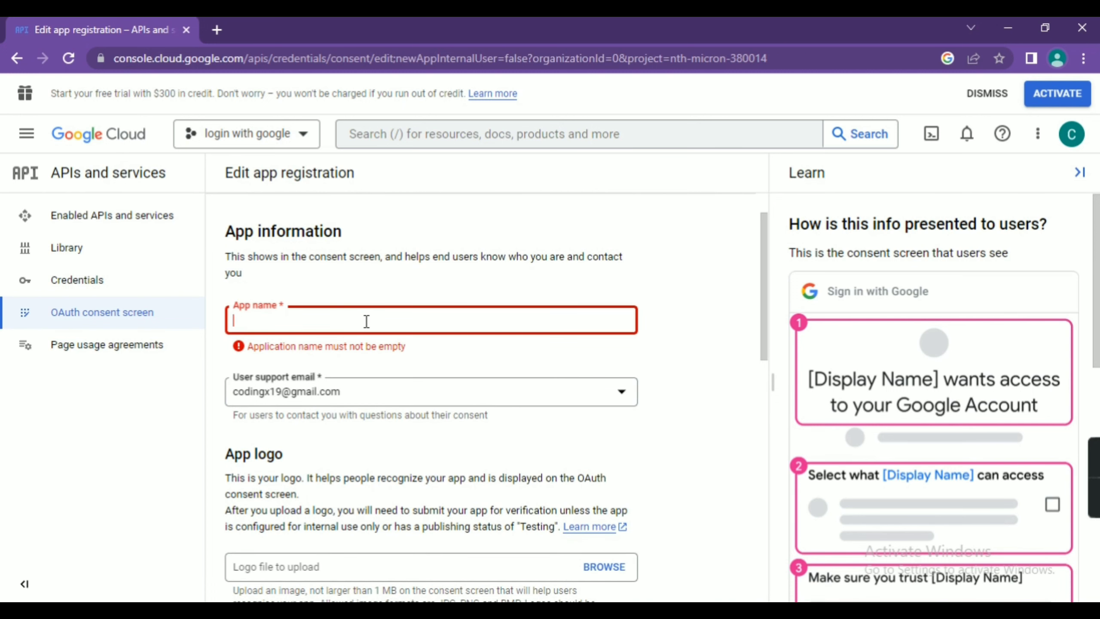
pyautogui.write('Coding')
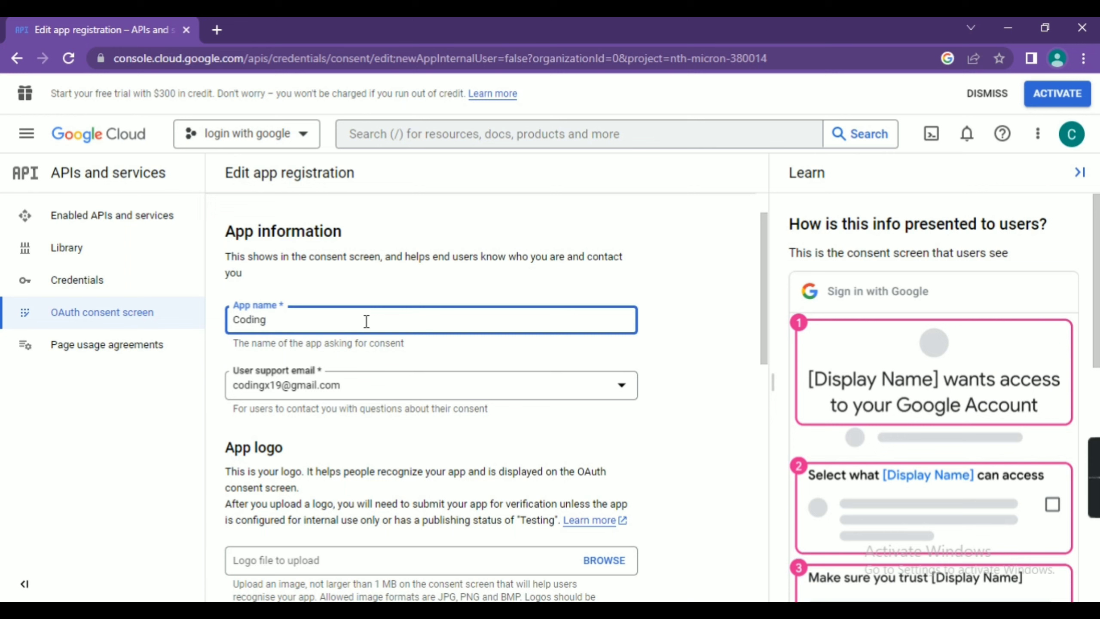
pyautogui.write('x google log')
pyautogui.press('BackSpace')
pyautogui.press('BackSpace')
pyautogui.press('BackSpace')
pyautogui.write('login')
pyautogui.scroll(-15, 502, 417)
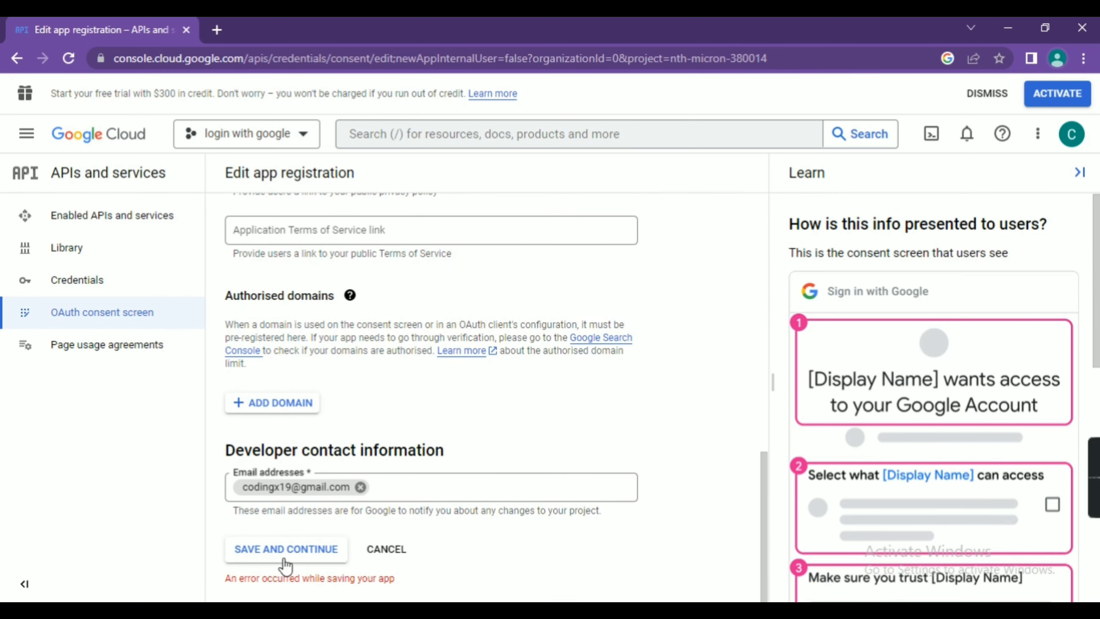
pyautogui.click(284, 559)
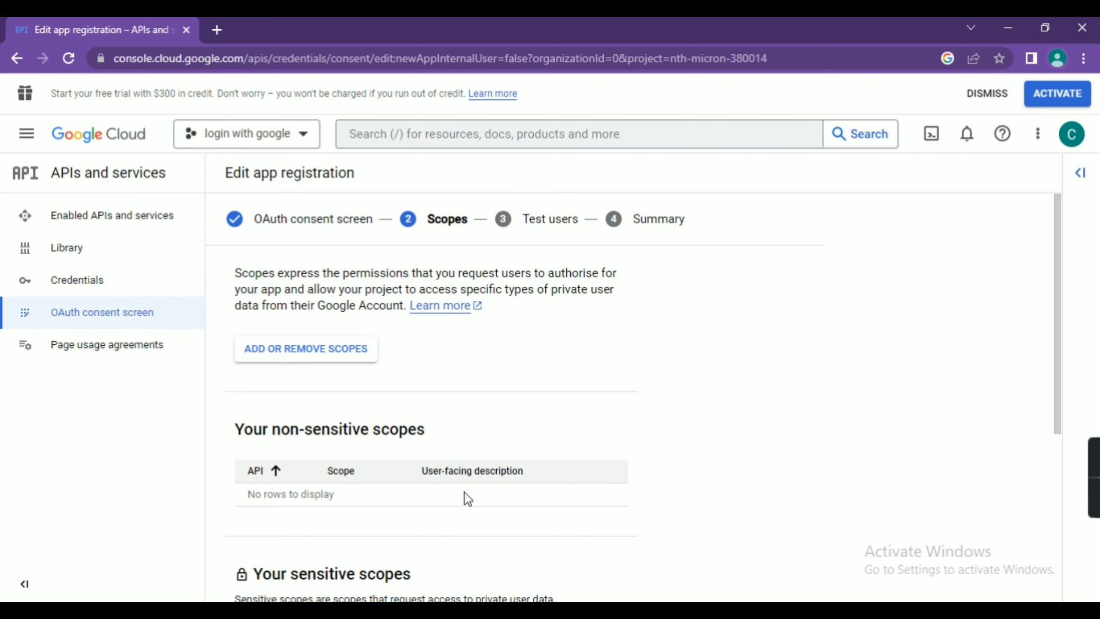
# Step: Continue through Scopes and Test users, review the Summary, and return to the dashboard
pyautogui.scroll(-5, 464, 492)
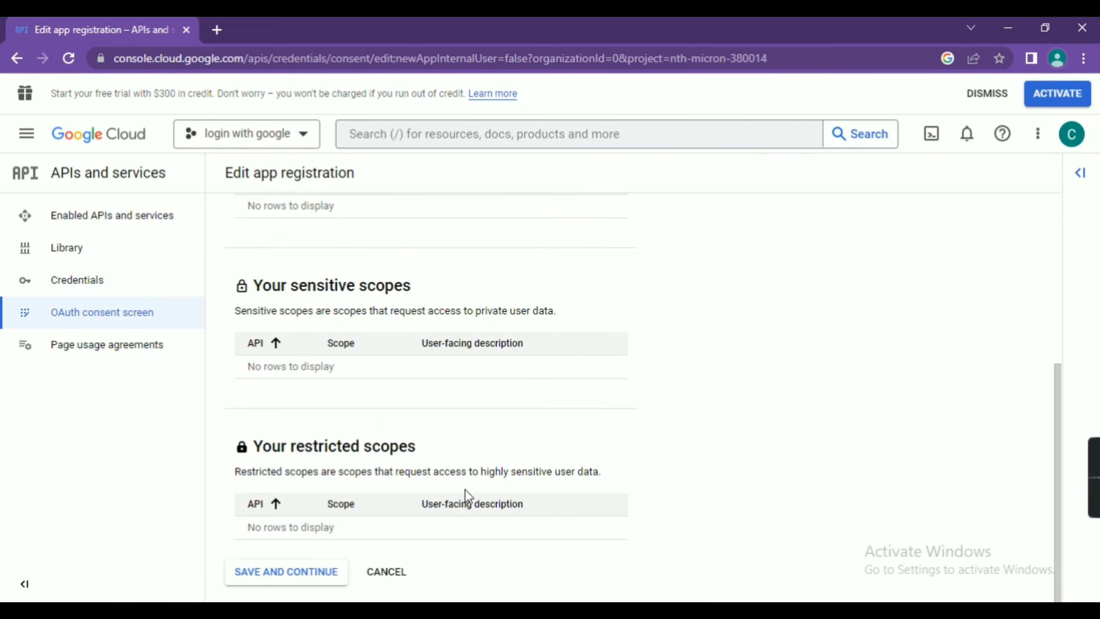
pyautogui.click(305, 573)
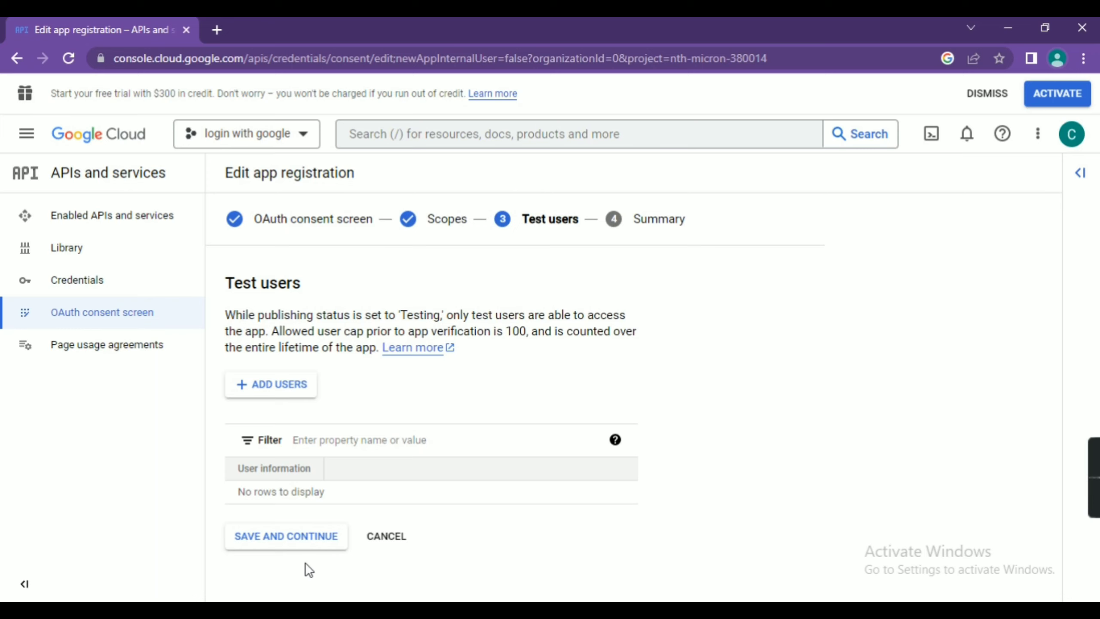
pyautogui.click(305, 539)
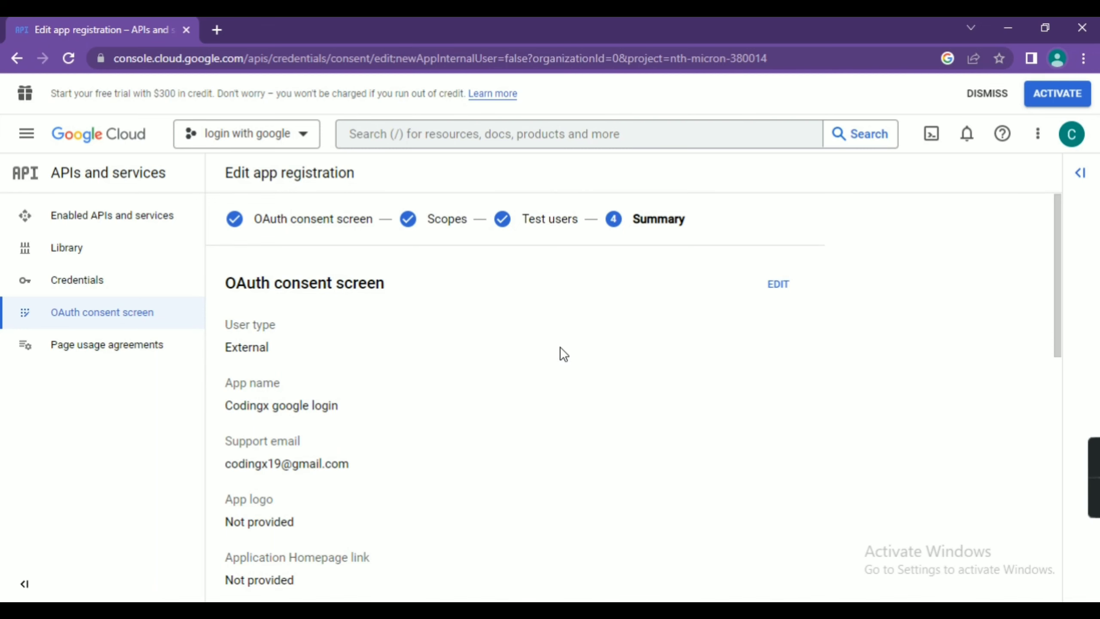
pyautogui.scroll(-5, 561, 347)
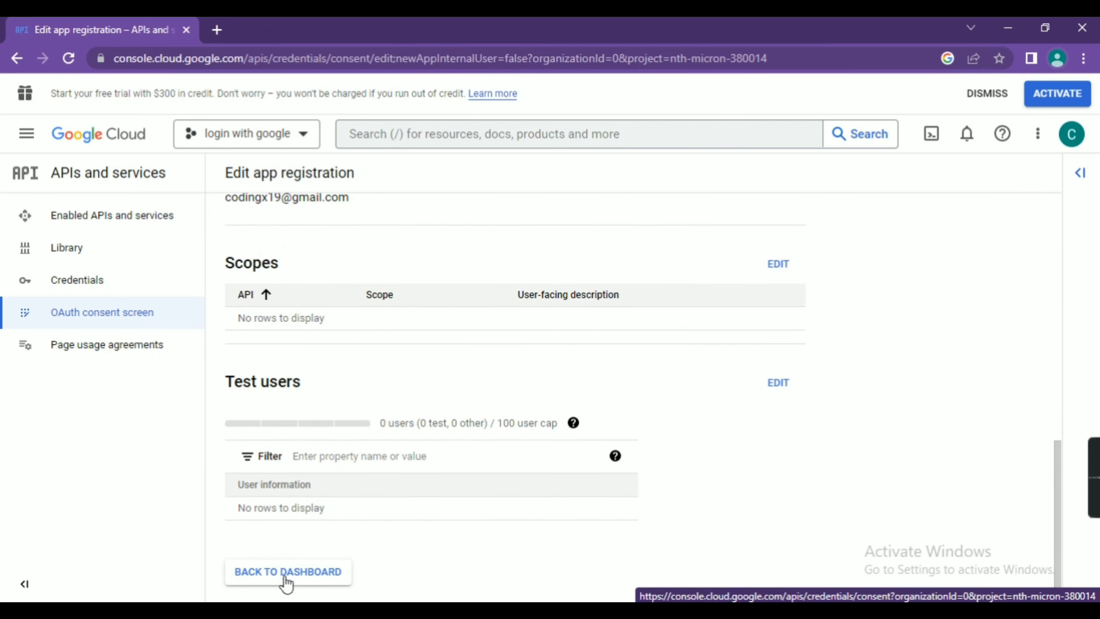
pyautogui.click(286, 580)
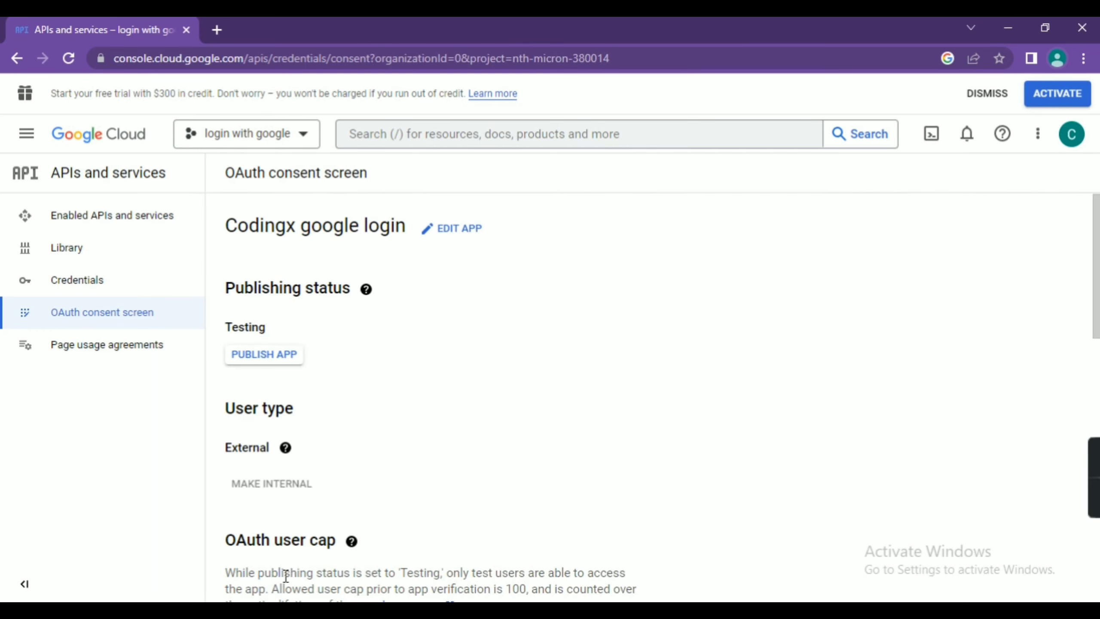
# Step: Go to Credentials and choose Create credentials > OAuth client ID
pyautogui.click(86, 285)
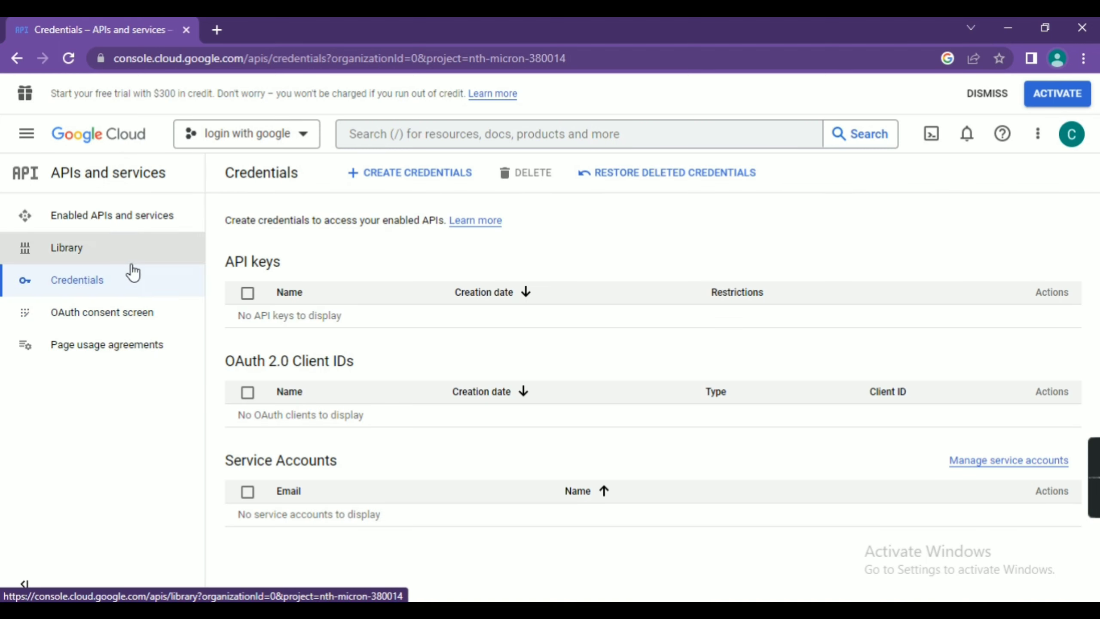
pyautogui.click(407, 172)
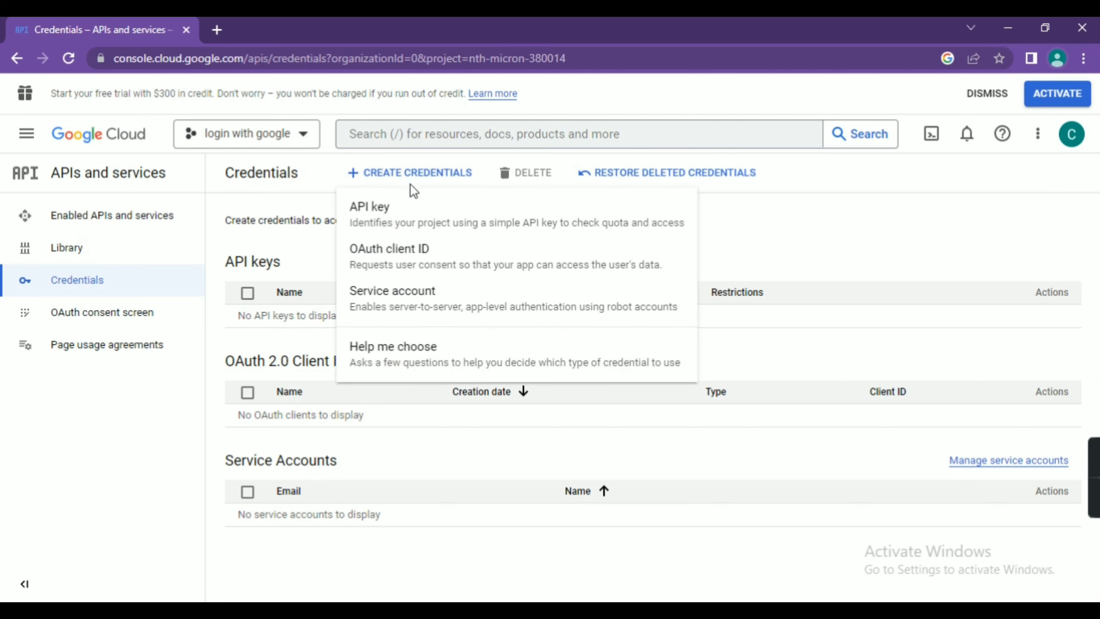
pyautogui.click(411, 249)
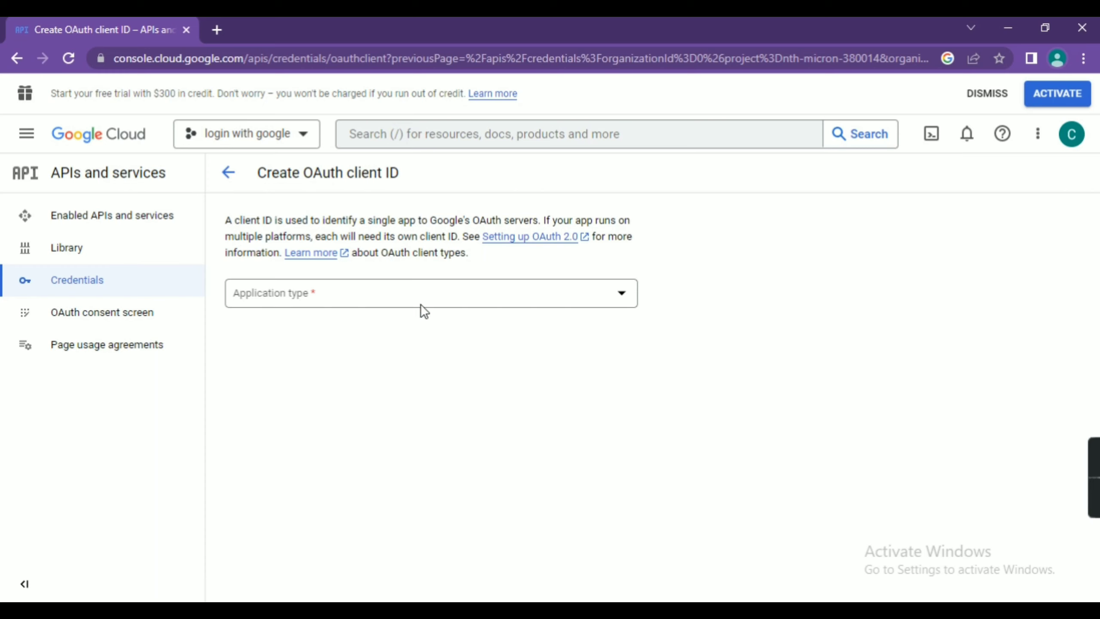
# Step: Set the client type to Web application and name it 'codingx google login', replacing 'Web client 1'
pyautogui.click(620, 294)
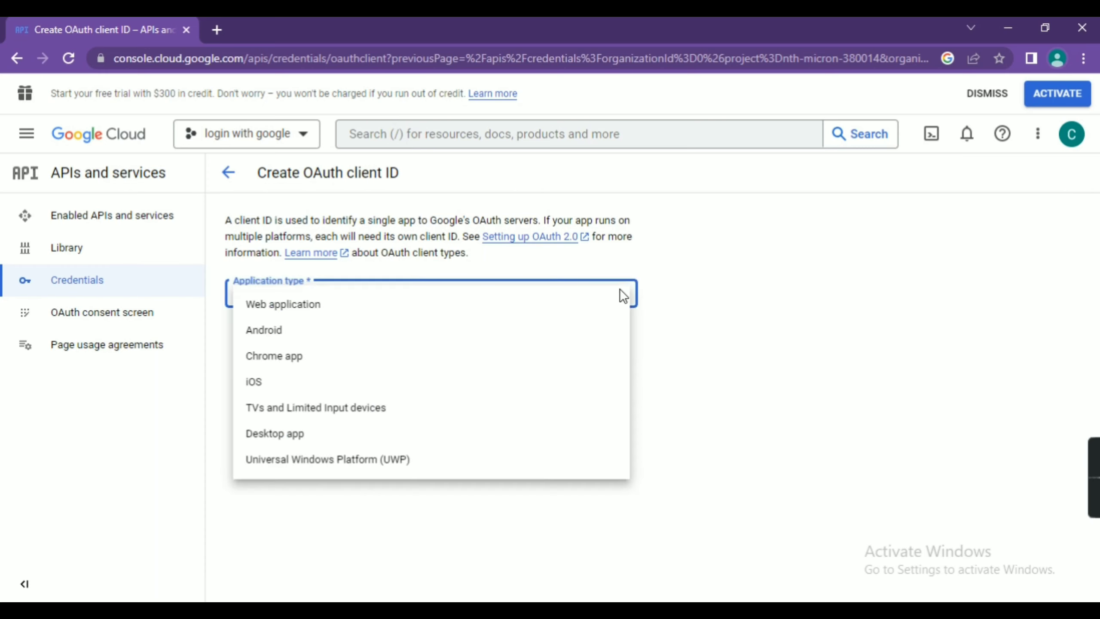
pyautogui.click(361, 319)
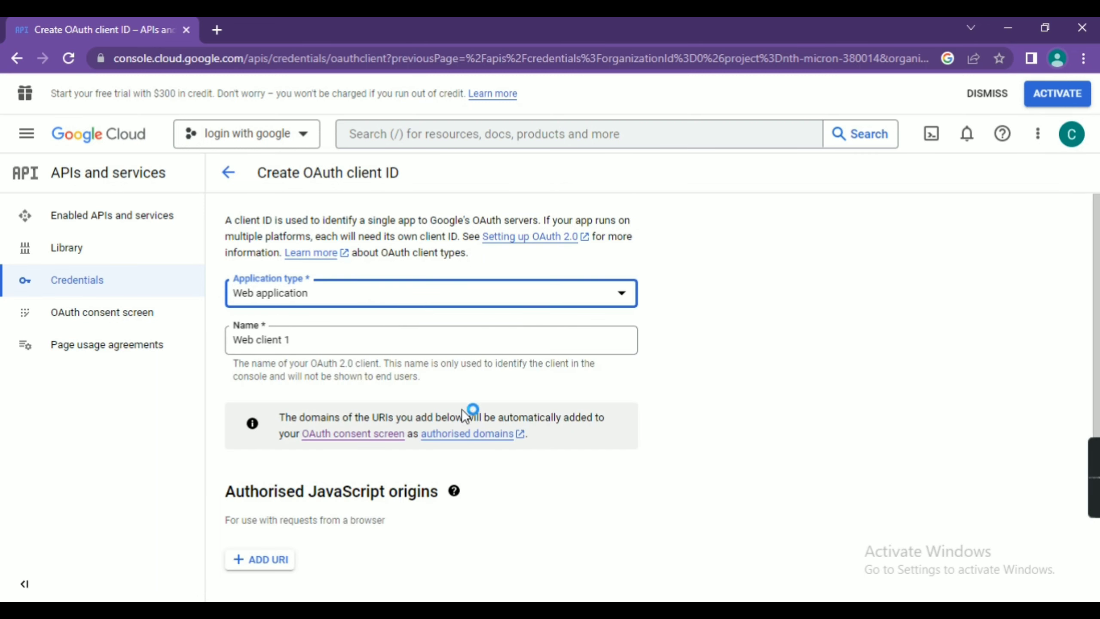
pyautogui.click(390, 342)
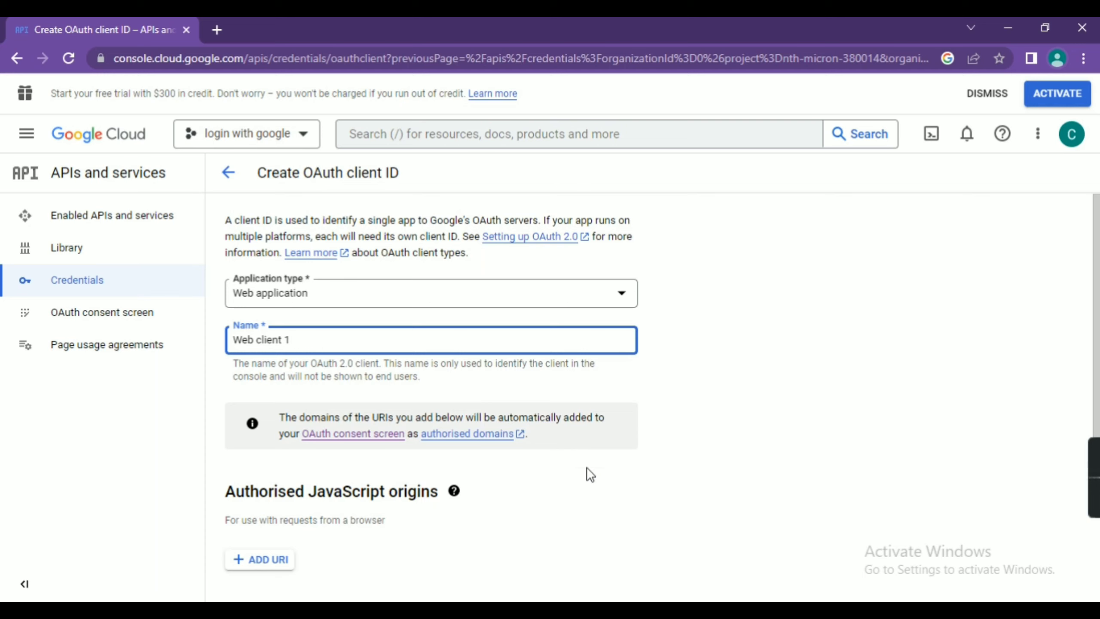
pyautogui.press('BackSpace')
pyautogui.press('BackSpace')
pyautogui.press('BackSpace')
pyautogui.press('BackSpace')
pyautogui.press('BackSpace')
pyautogui.press('BackSpace')
pyautogui.press('BackSpace')
pyautogui.press('BackSpace')
pyautogui.press('BackSpace')
pyautogui.press('BackSpace')
pyautogui.press('BackSpace')
pyautogui.press('BackSpace')
pyautogui.write('codingx google lo')
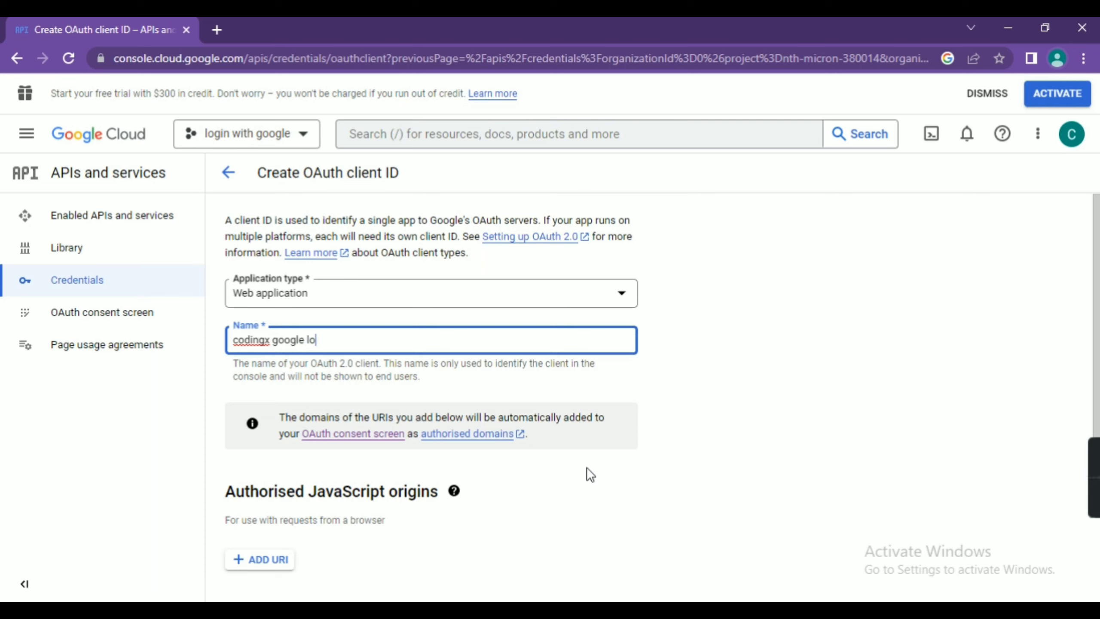
pyautogui.write('gin')
pyautogui.scroll(-1, 580, 468)
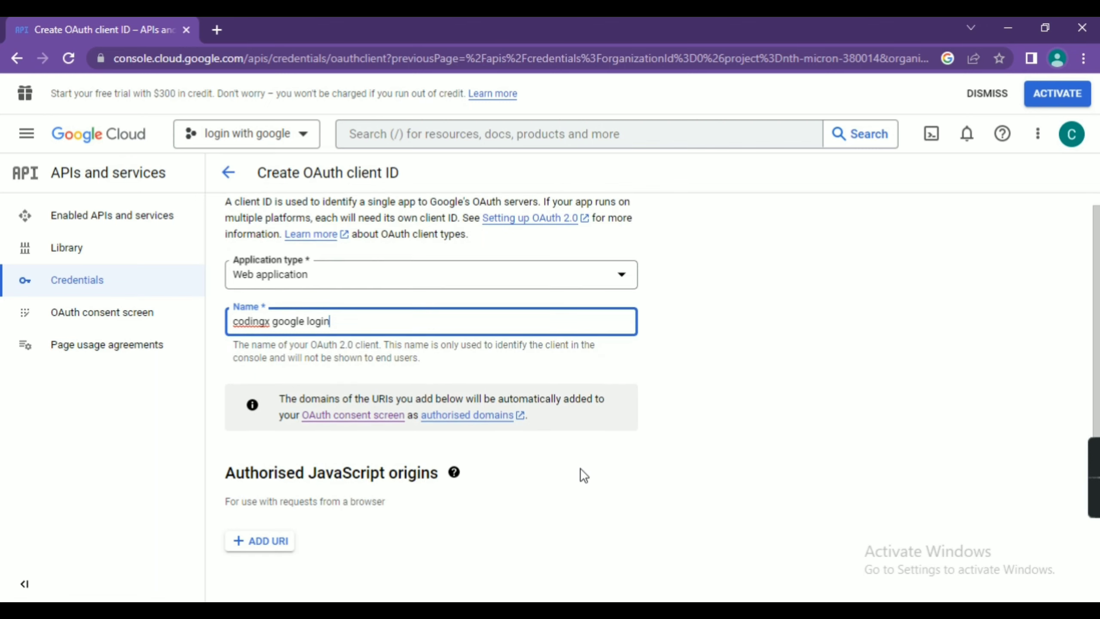
pyautogui.scroll(-5, 580, 468)
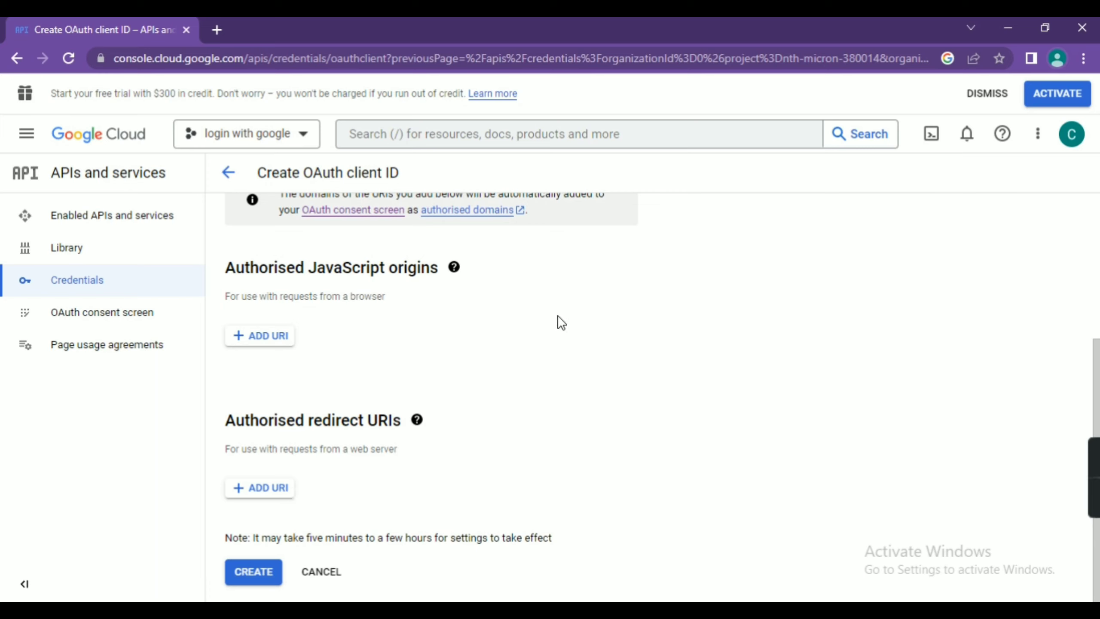
# Step: Load localhost/AllExtraFiles/login_go/index.php in Chrome and copy its full URL
pyautogui.click(1007, 28)
pyautogui.click(291, 58)
pyautogui.click(290, 58)
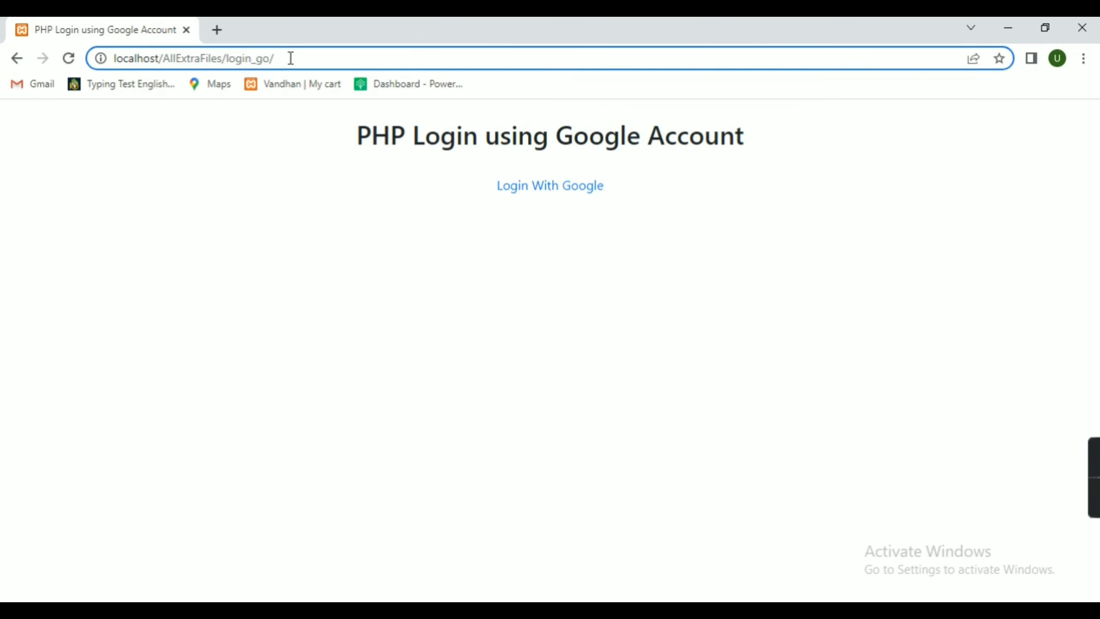
pyautogui.write('in')
pyautogui.write('dex')
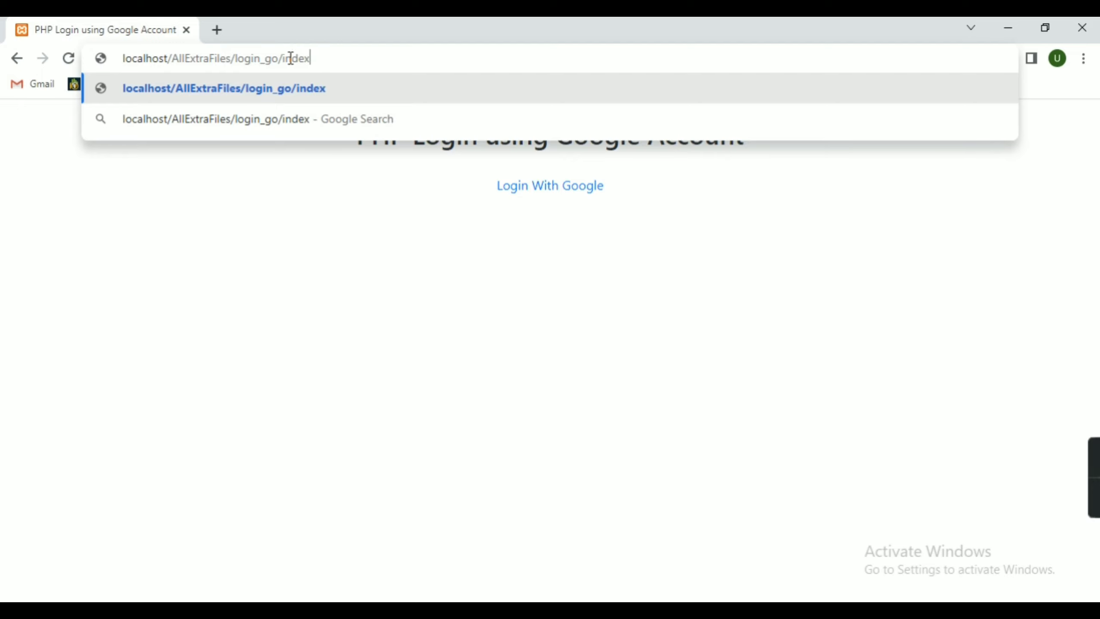
pyautogui.write('.php')
pyautogui.press('Return')
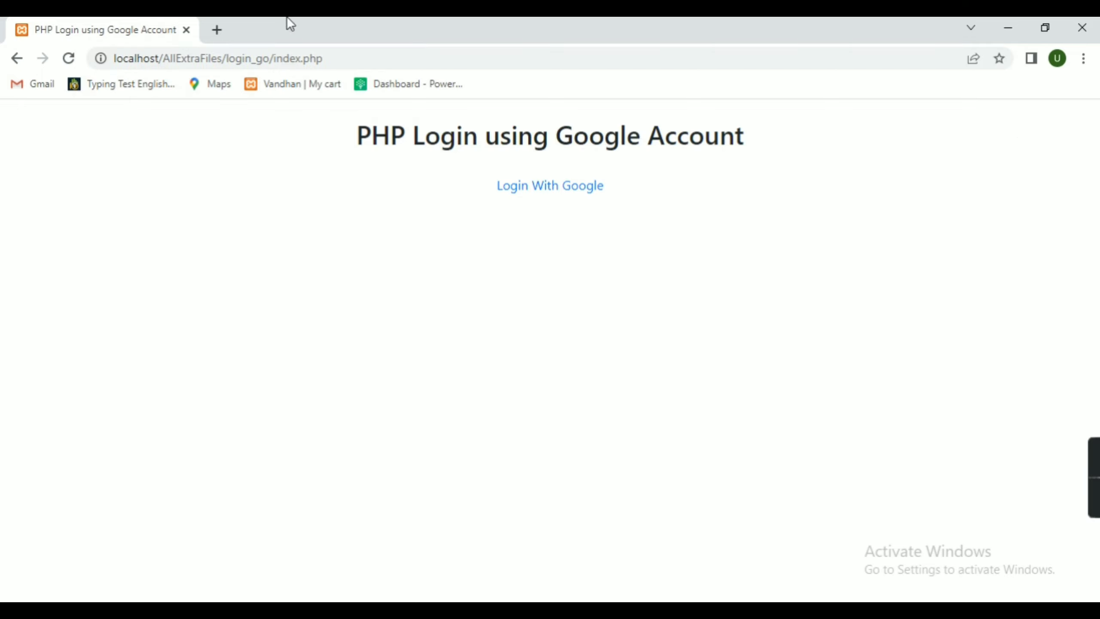
pyautogui.click(116, 61)
pyautogui.hotkey('ctrl', 'c')
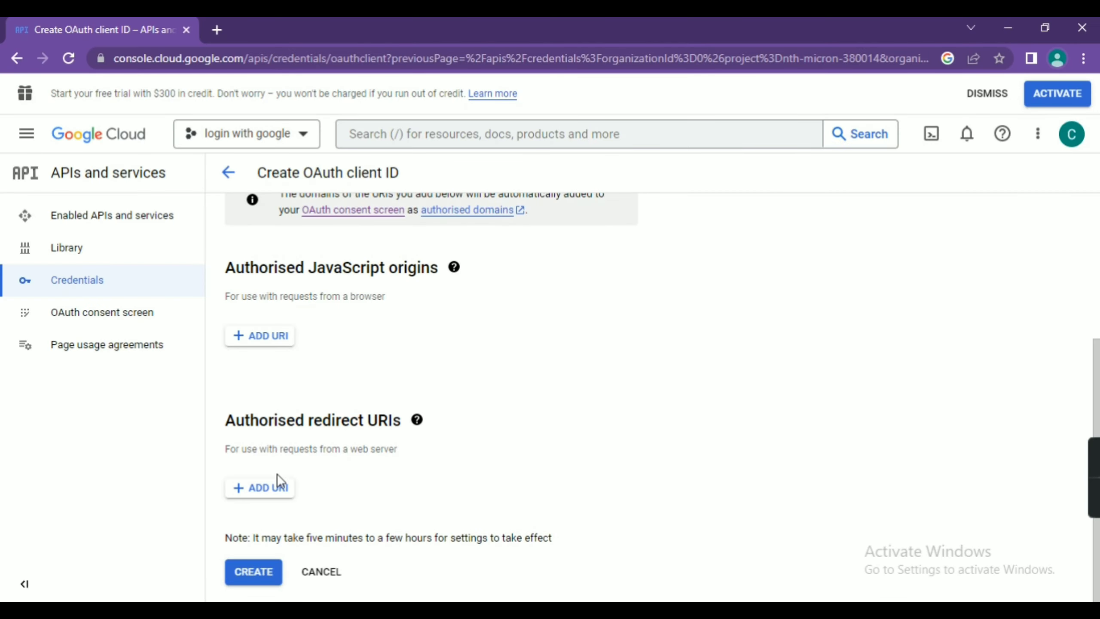
pyautogui.click(269, 488)
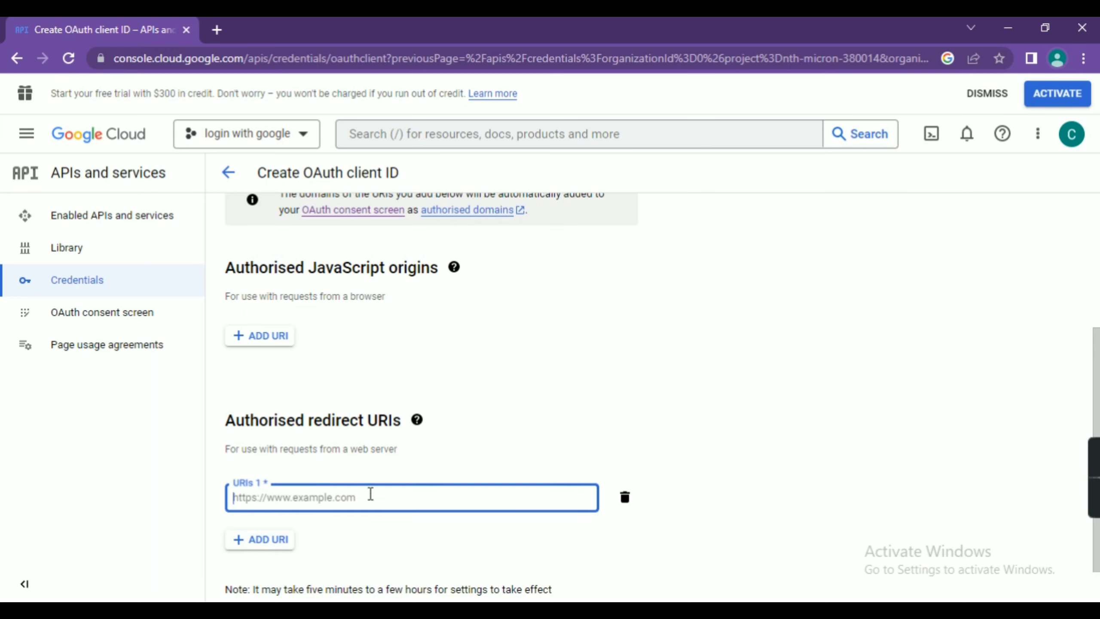
pyautogui.hotkey('ctrl', 'v')
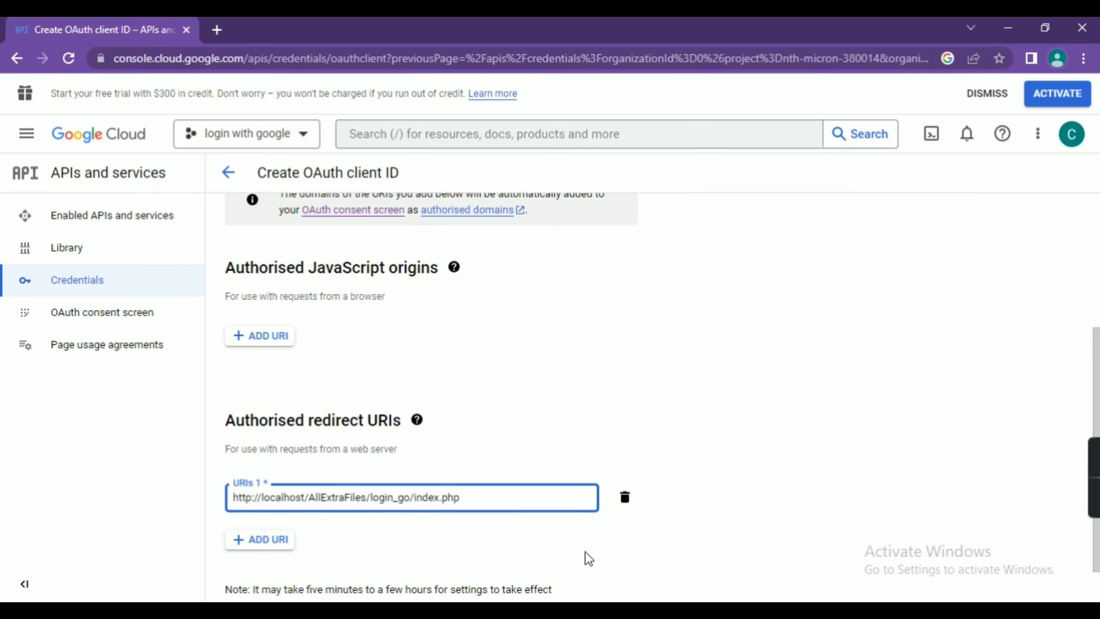
pyautogui.scroll(-1, 607, 573)
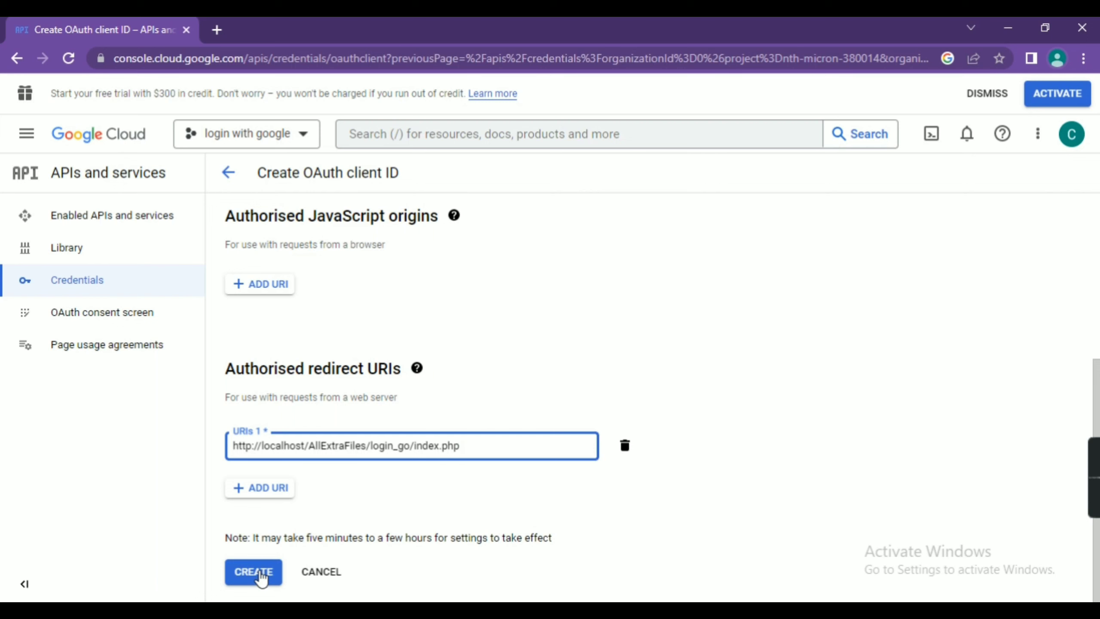
pyautogui.click(260, 573)
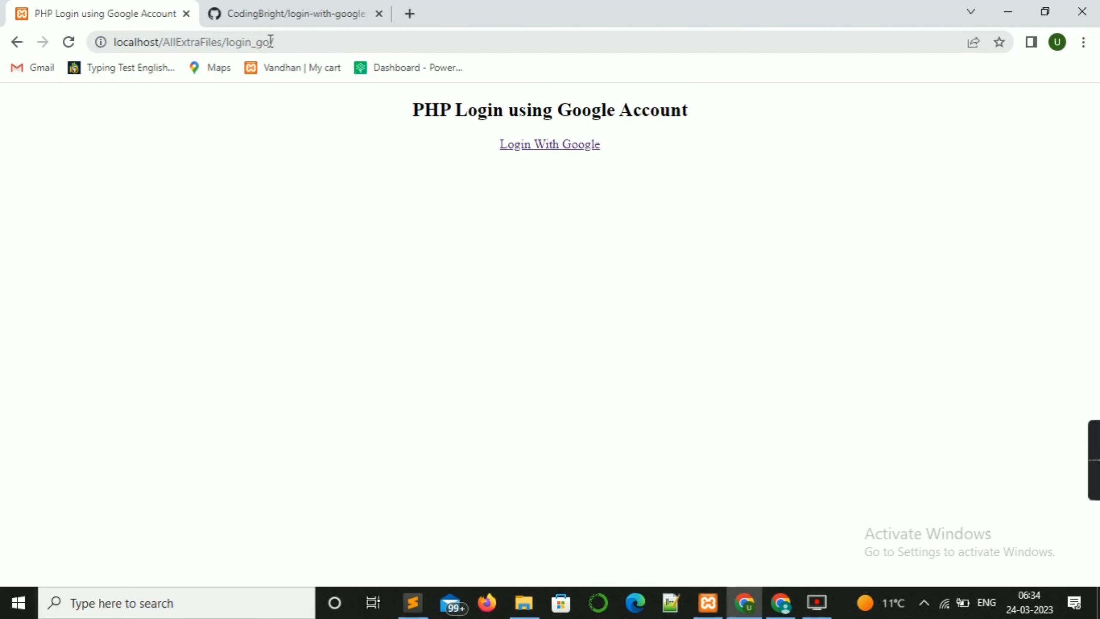
# Step: Download the login-with-google repository as a ZIP into the AllExtraFiles New folder
pyautogui.click(287, 16)
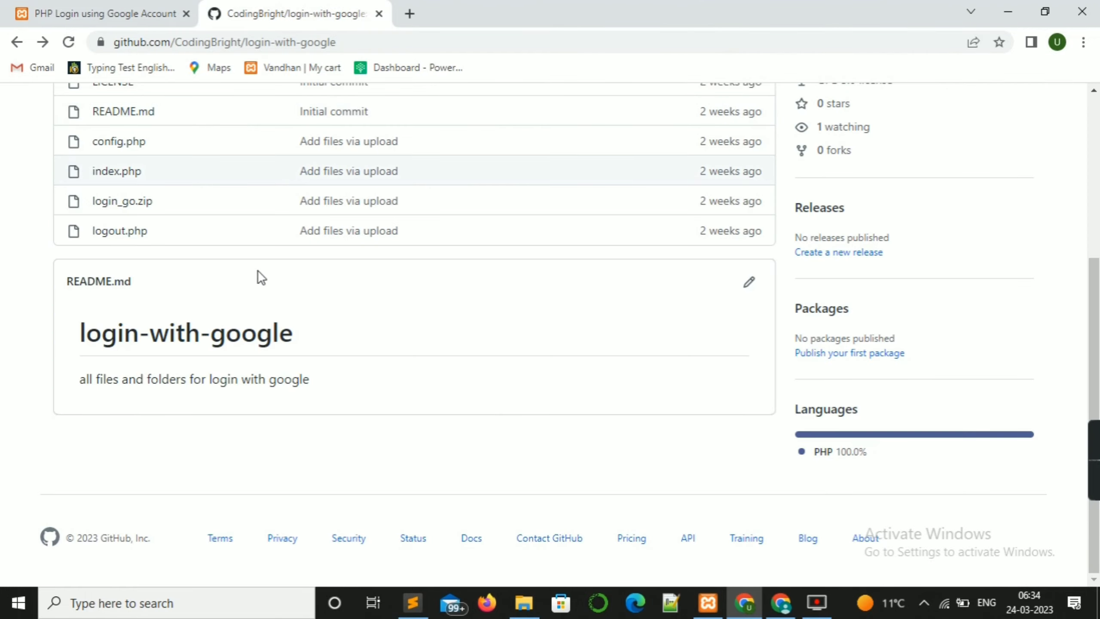
pyautogui.scroll(5, 275, 281)
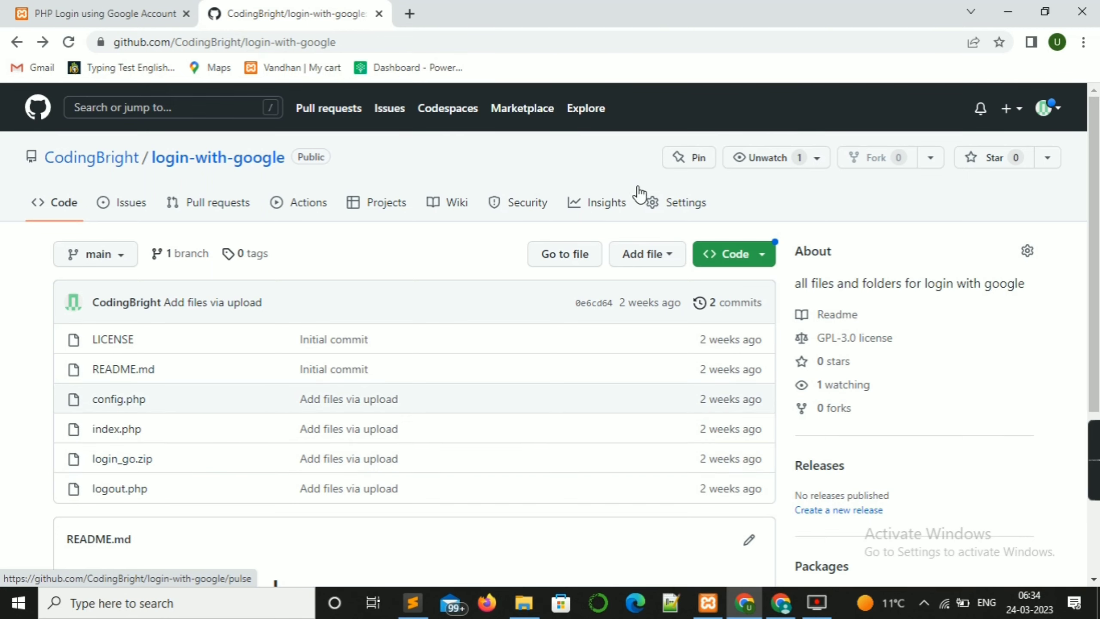
pyautogui.click(735, 254)
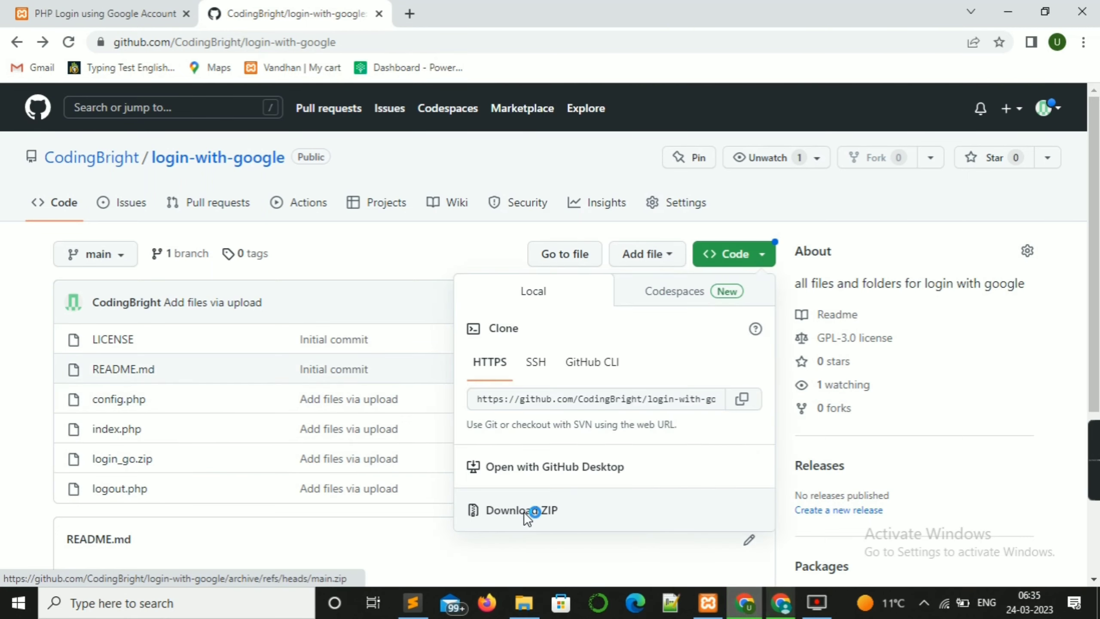
pyautogui.click(525, 511)
pyautogui.click(739, 452)
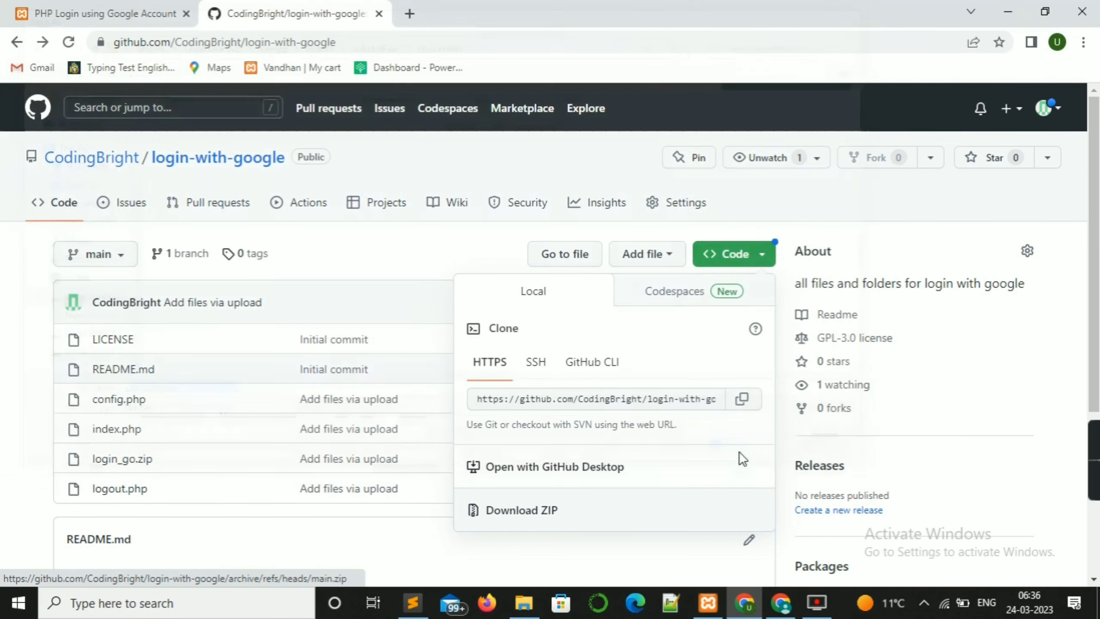
pyautogui.hotkey('alt', 'Tab')
pyautogui.click(289, 257)
pyautogui.doubleClick(288, 257)
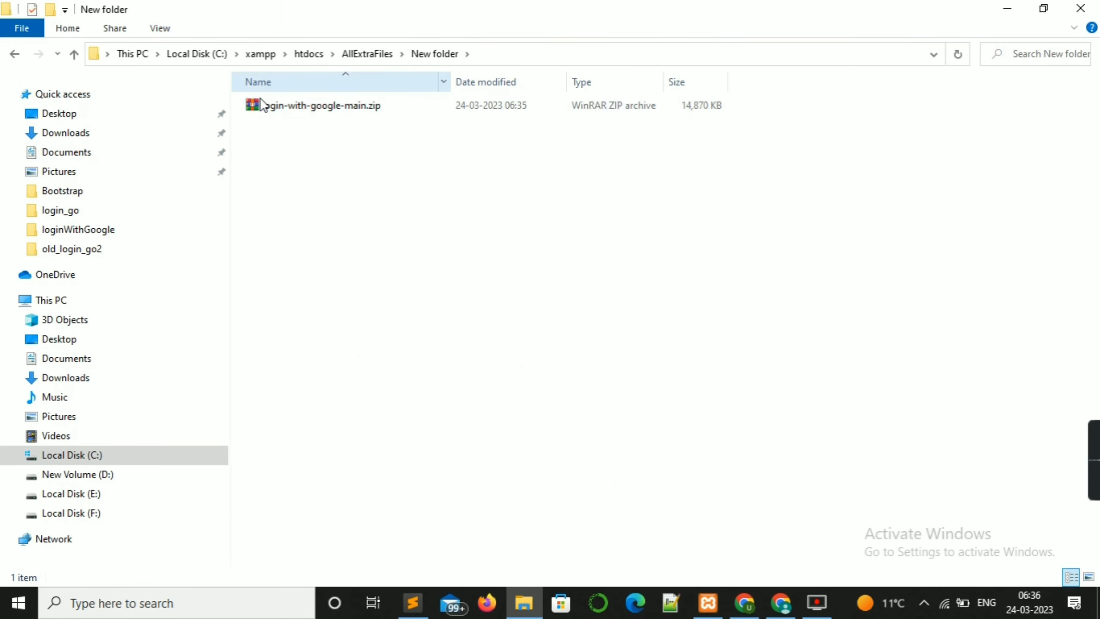
# Step: Extract login-with-google-main.zip into the New folder
pyautogui.click(288, 104)
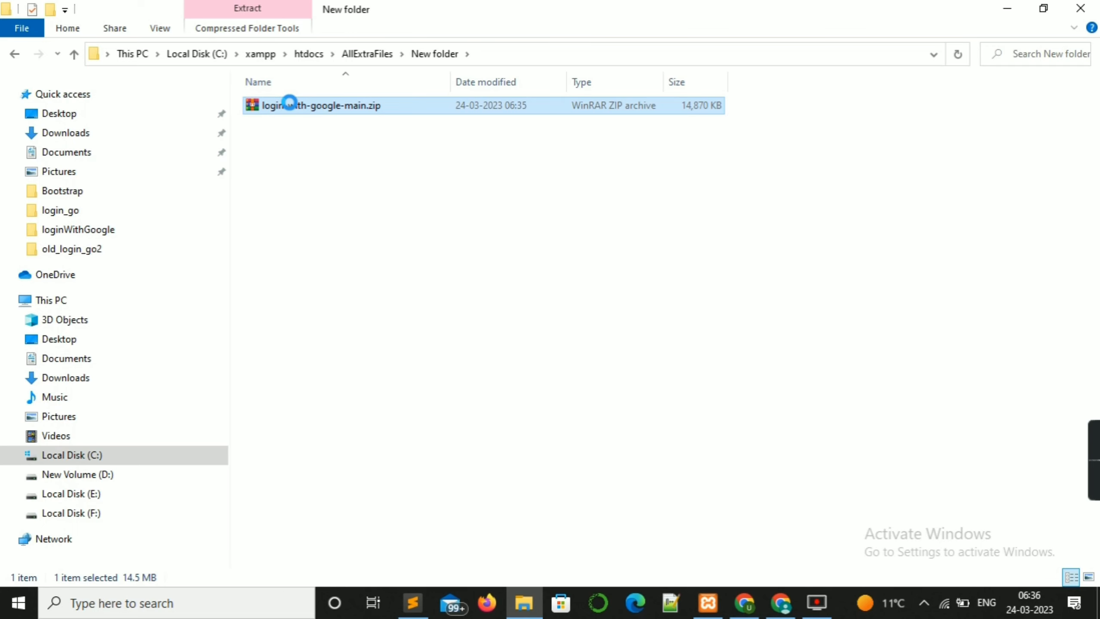
pyautogui.rightClick(289, 104)
pyautogui.click(344, 164)
pyautogui.press('Return')
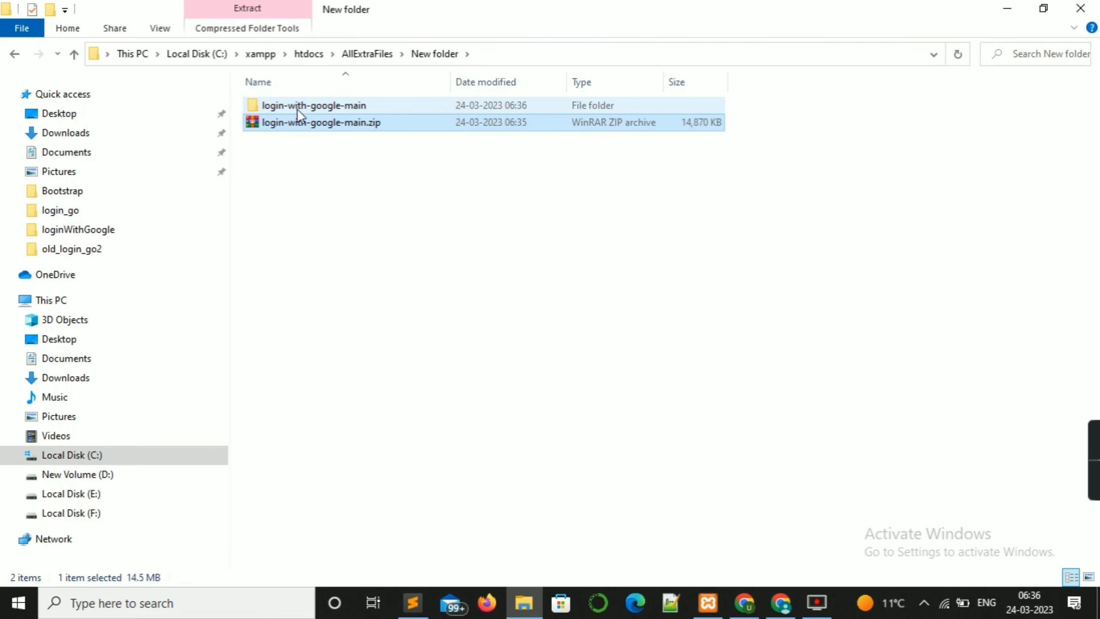
# Step: Open the extracted login-with-google-main folders down to the login_go project folder
pyautogui.doubleClick(297, 105)
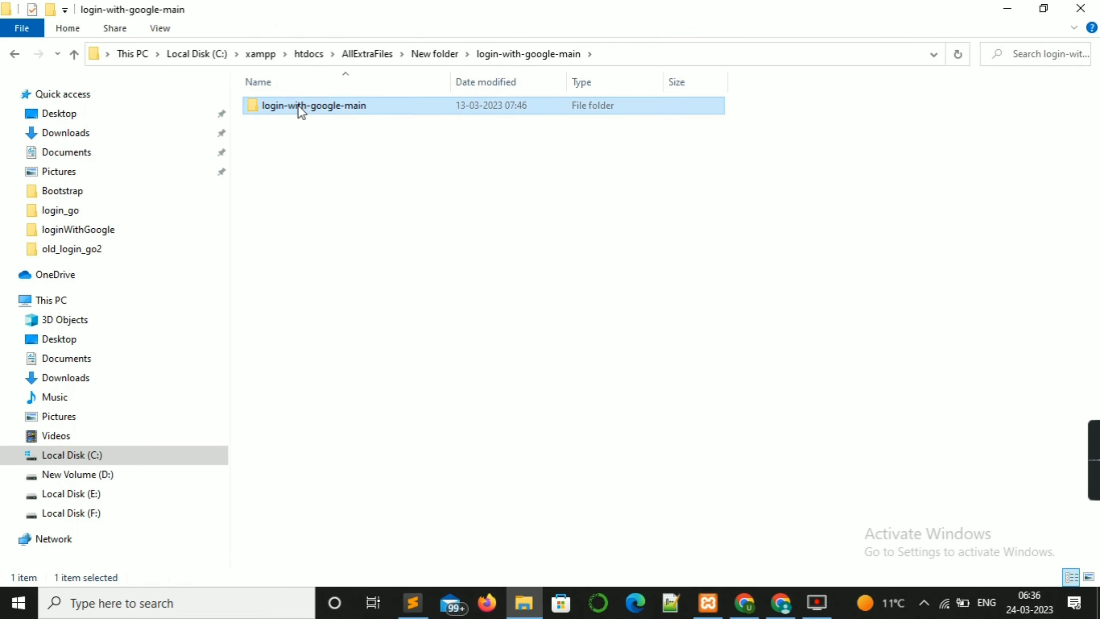
pyautogui.doubleClick(297, 105)
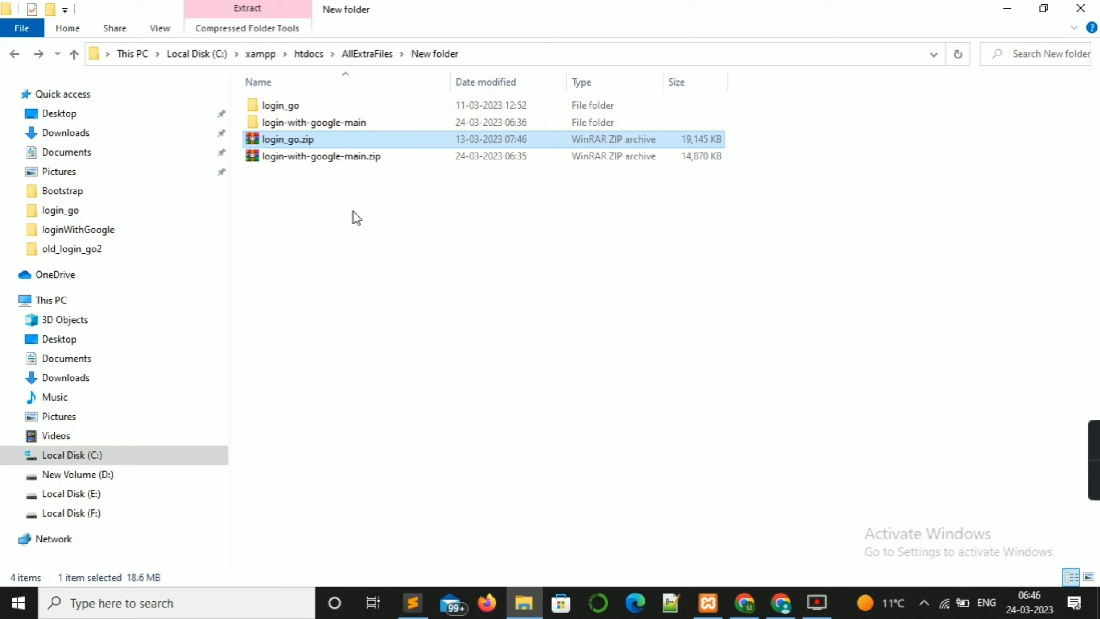
pyautogui.doubleClick(302, 110)
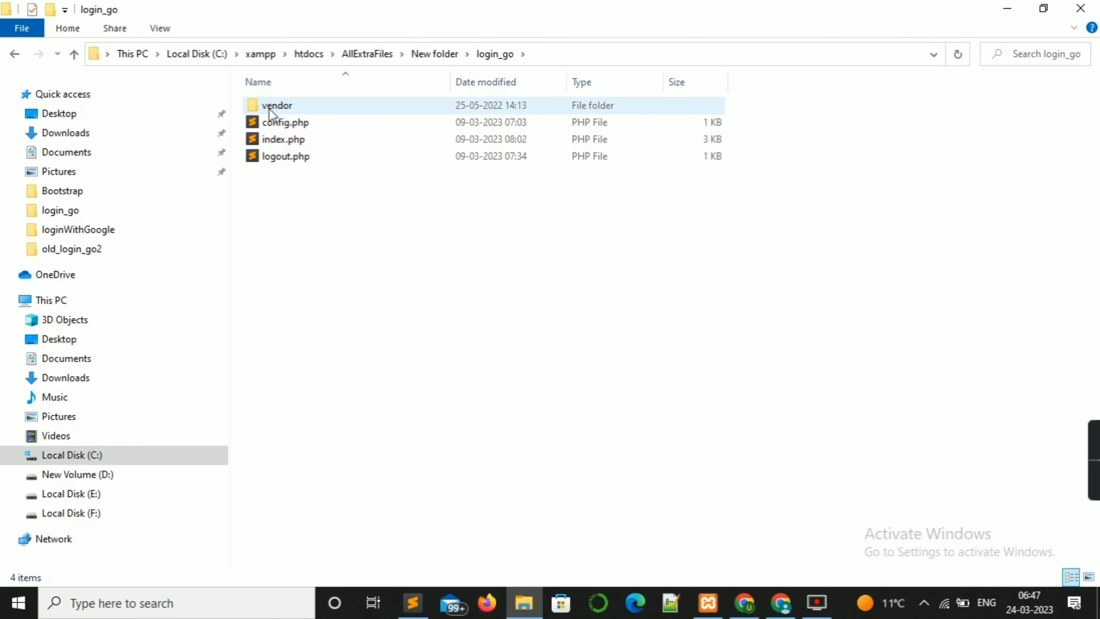
pyautogui.click(305, 107)
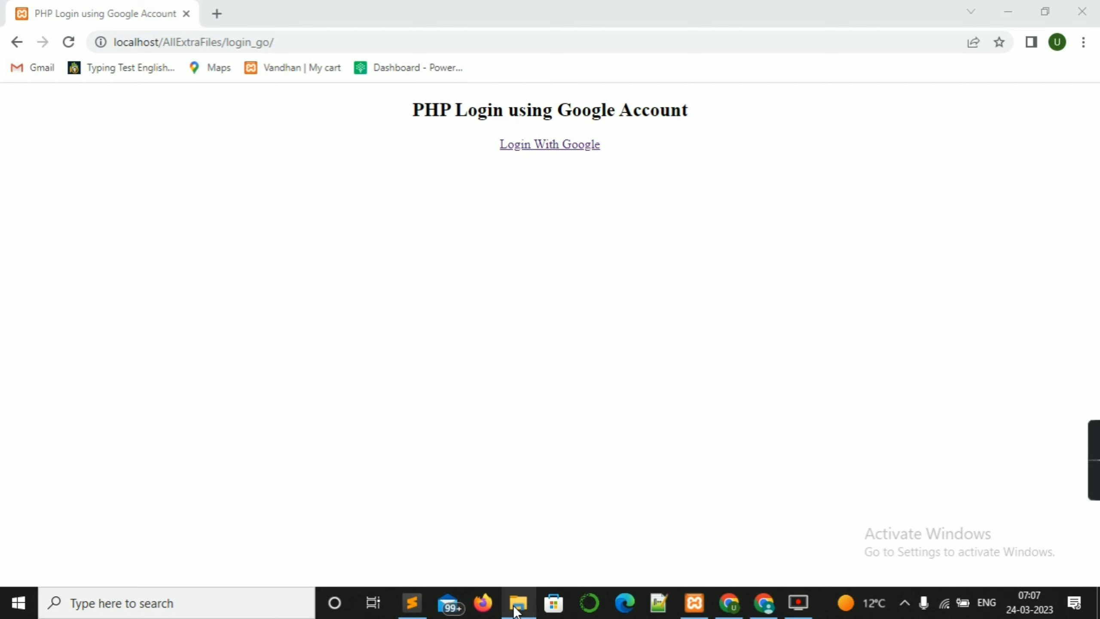
# Step: View the login page in the browser, then search Windows for cmd to find Command Prompt
pyautogui.moveTo(515, 611)
pyautogui.click(526, 555)
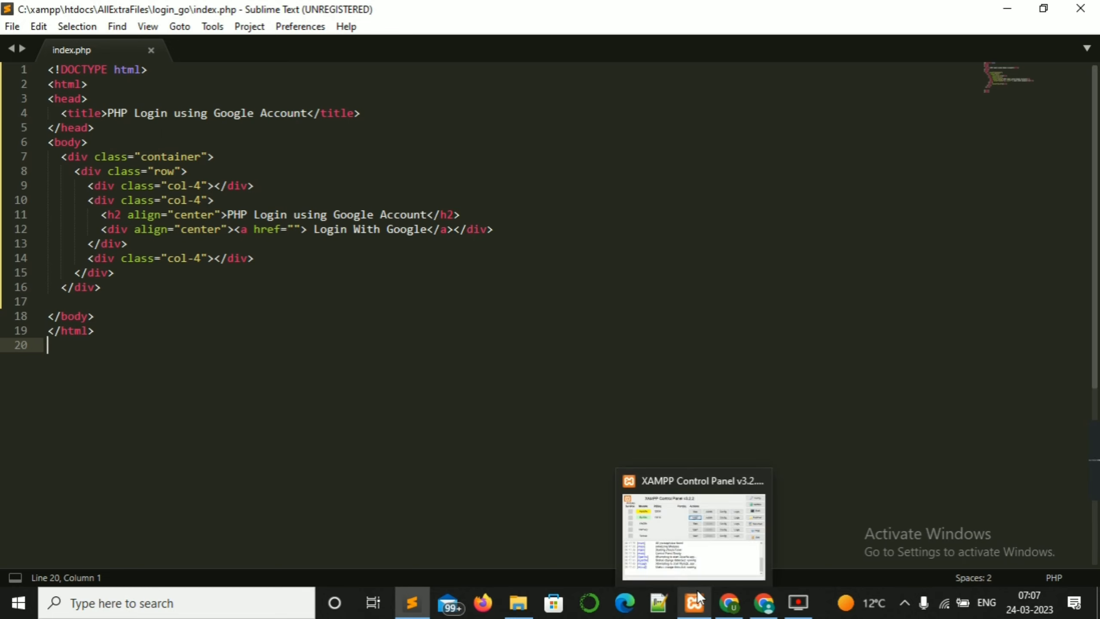
pyautogui.click(717, 600)
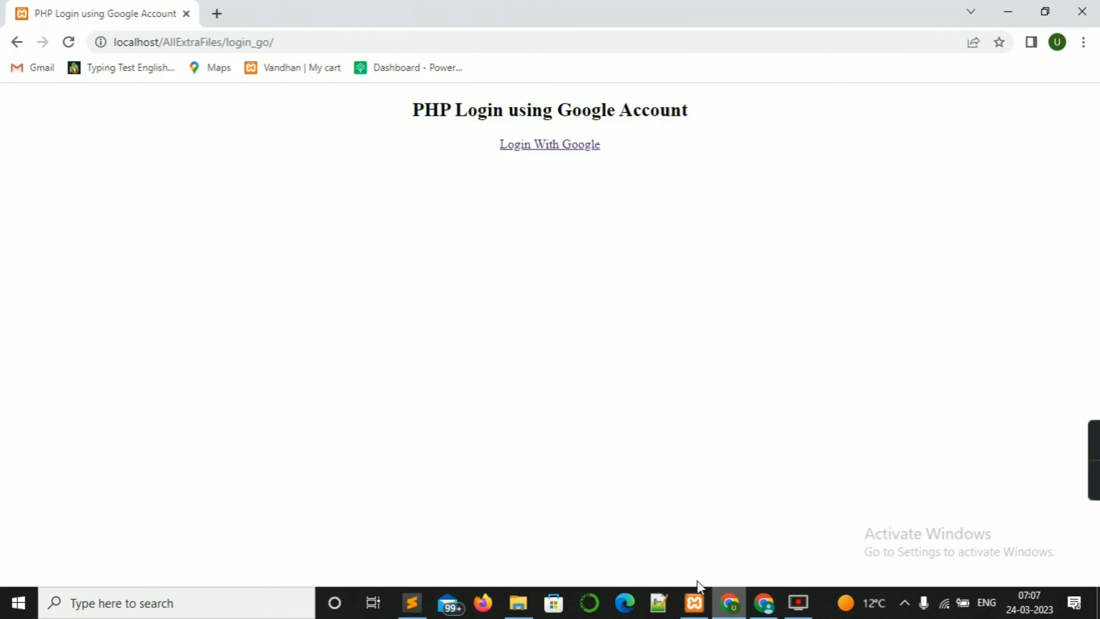
pyautogui.click(235, 603)
pyautogui.write('cmd')
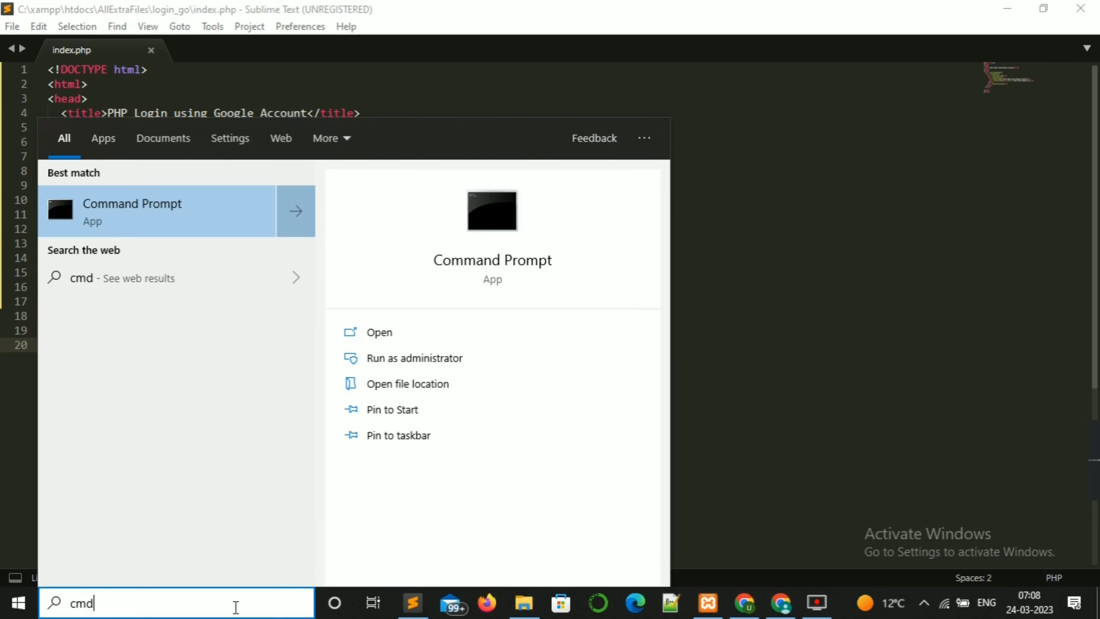
# Step: Launch Command Prompt, run composer to confirm version 2.3.5, then minimize the window
pyautogui.press('Return')
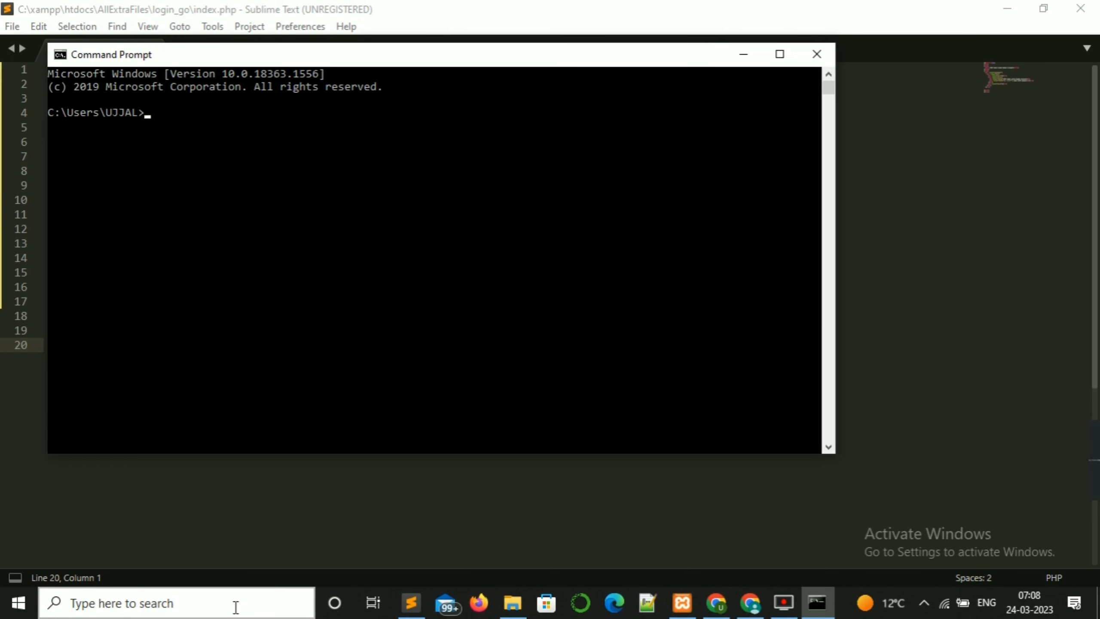
pyautogui.write('composer')
pyautogui.press('Return')
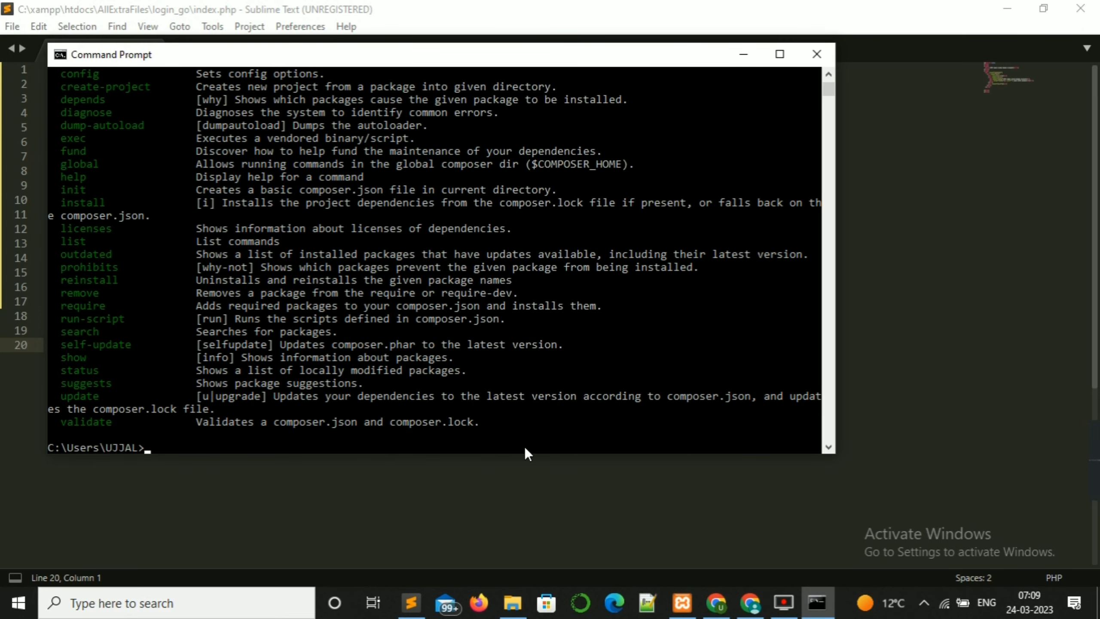
pyautogui.scroll(15, 374, 224)
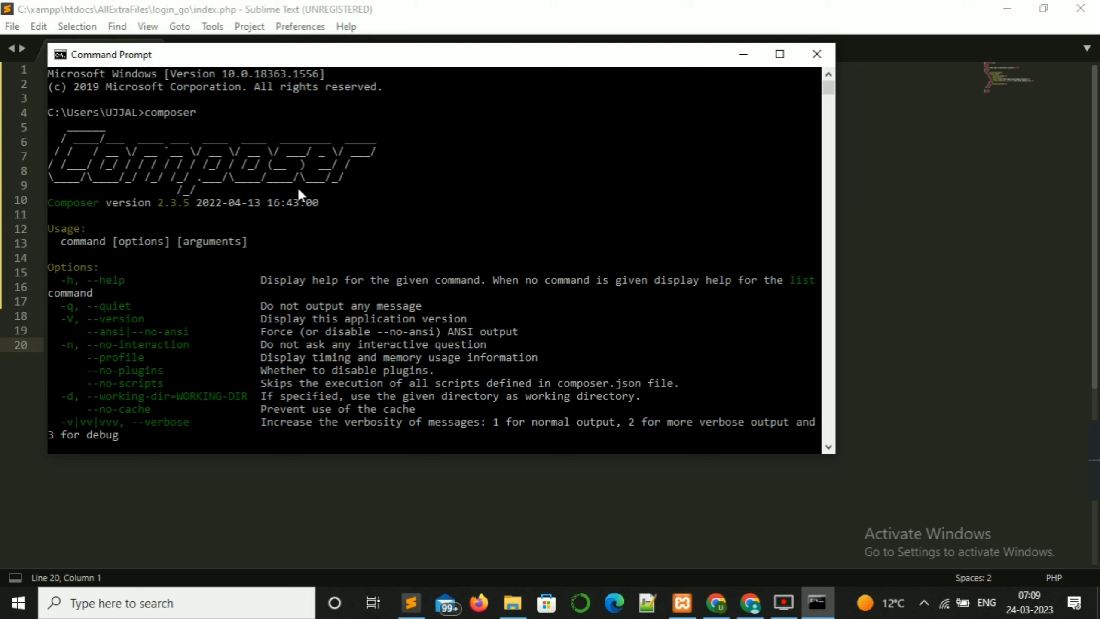
pyautogui.click(744, 56)
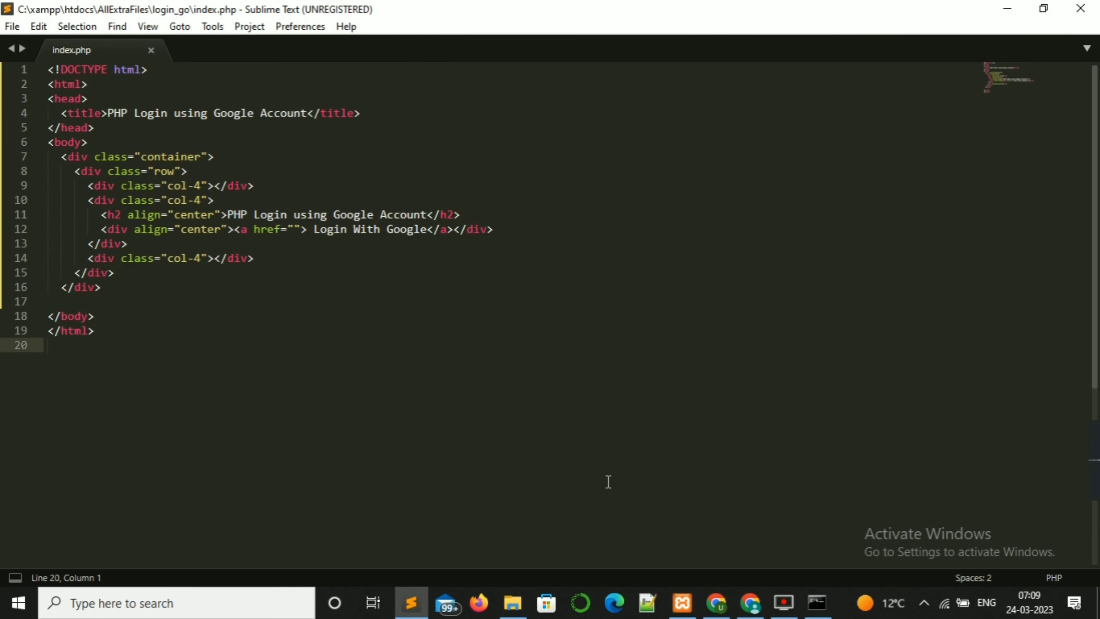
# Step: Search for composer download in a new tab and open getcomposer.org
pyautogui.click(716, 602)
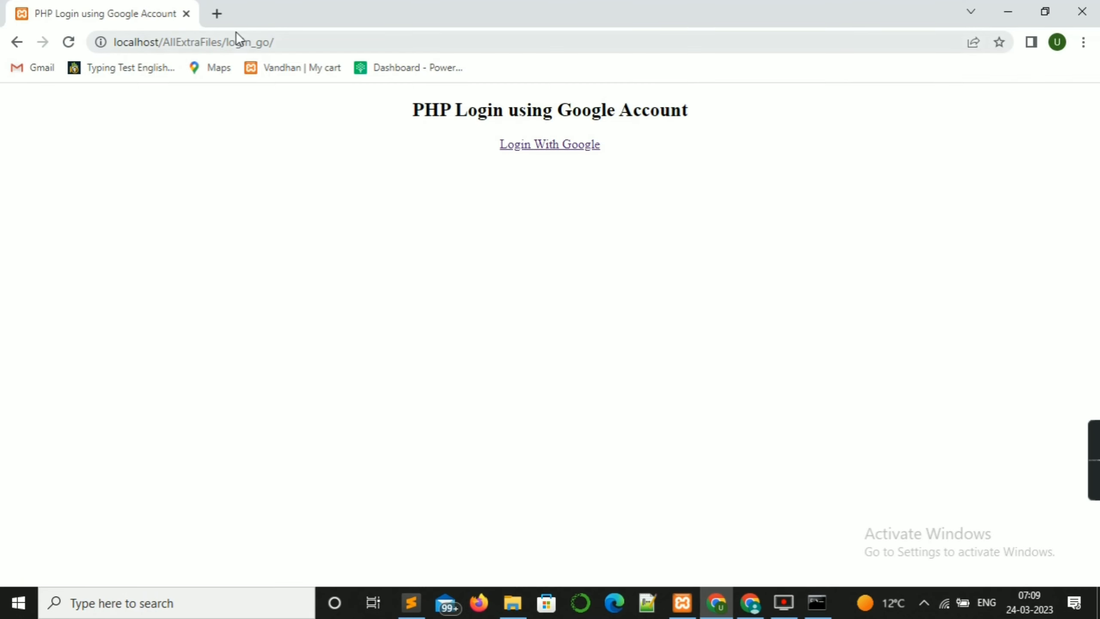
pyautogui.click(217, 14)
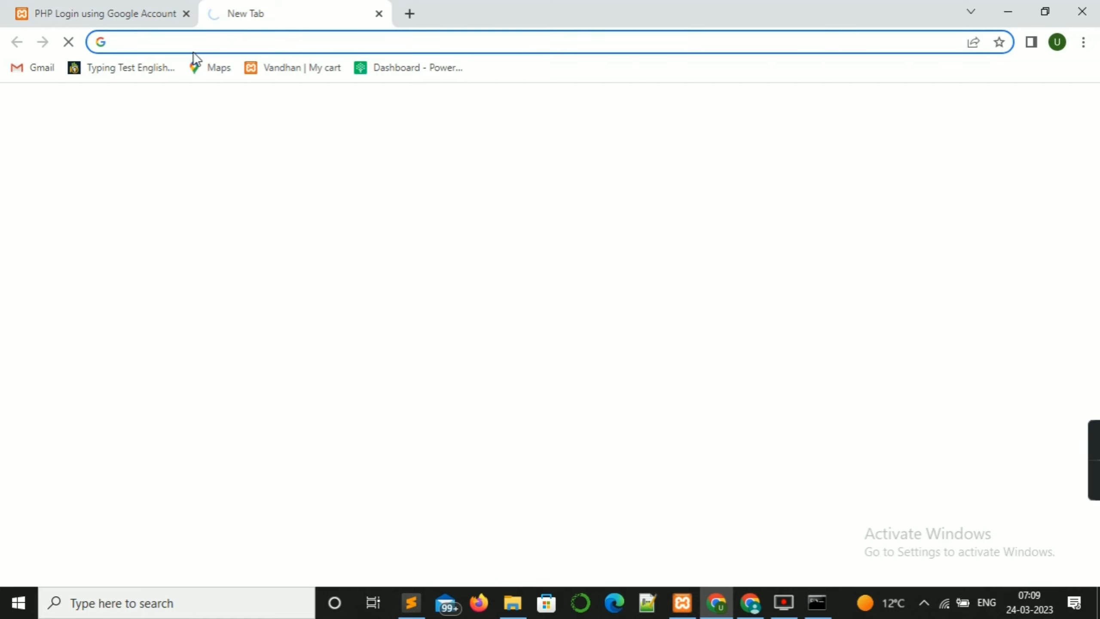
pyautogui.write('composer')
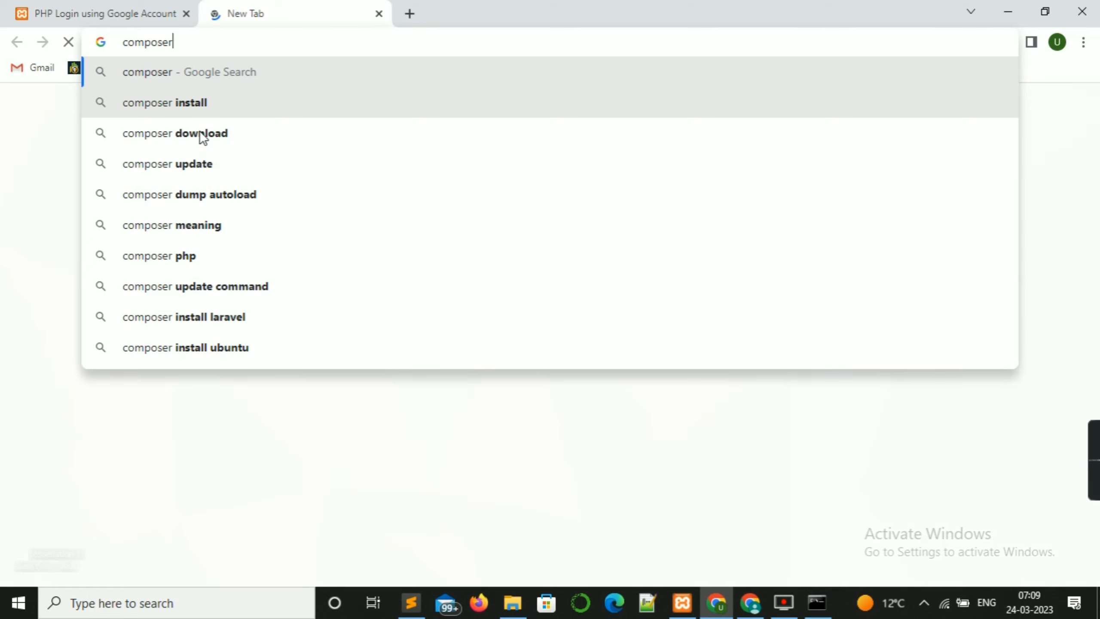
pyautogui.click(201, 135)
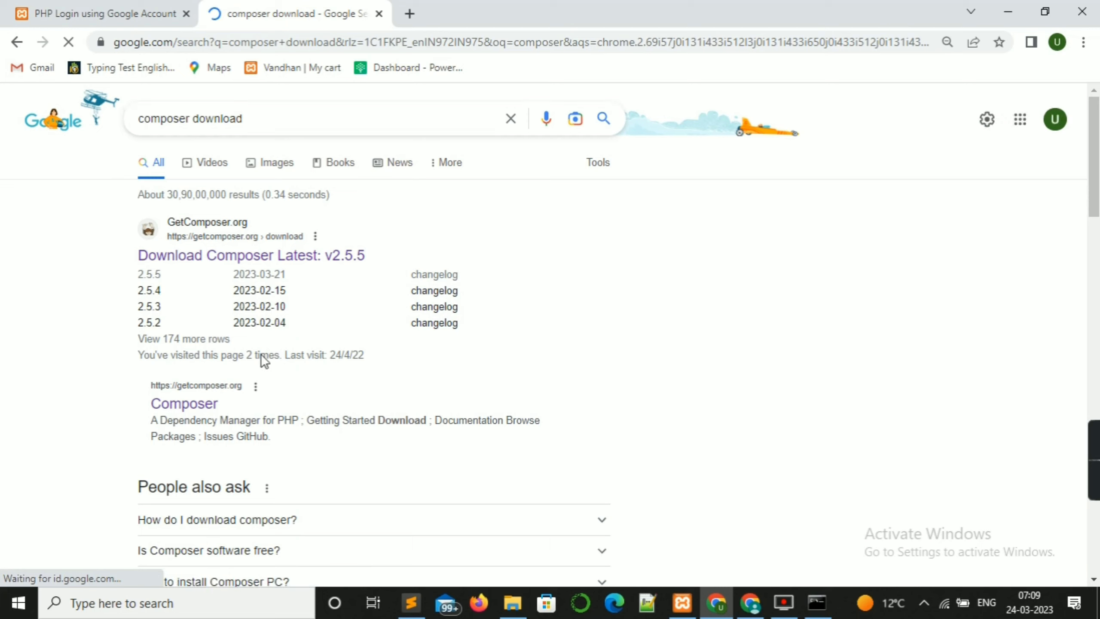
pyautogui.click(202, 406)
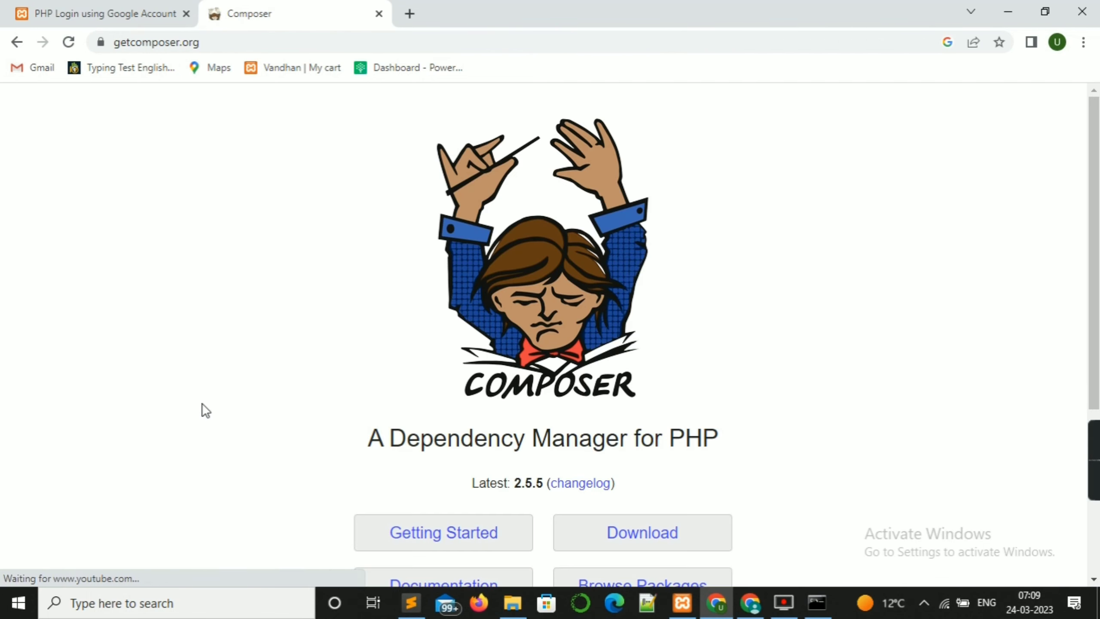
# Step: Download the Composer-Setup.exe installer from the Composer download page
pyautogui.scroll(-5, 206, 392)
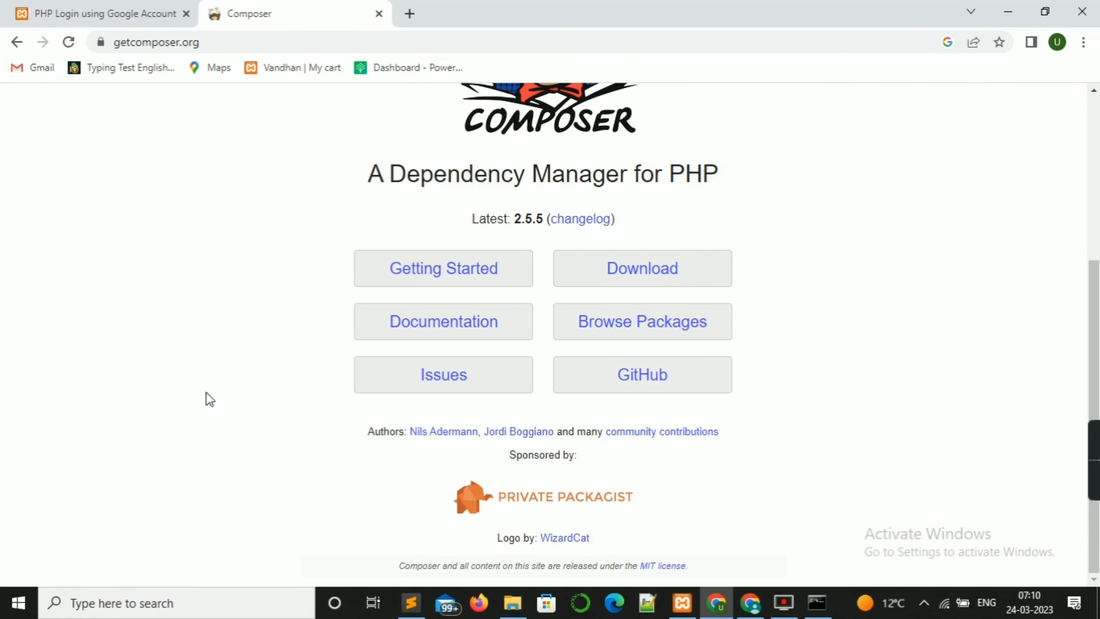
pyautogui.scroll(4, 197, 313)
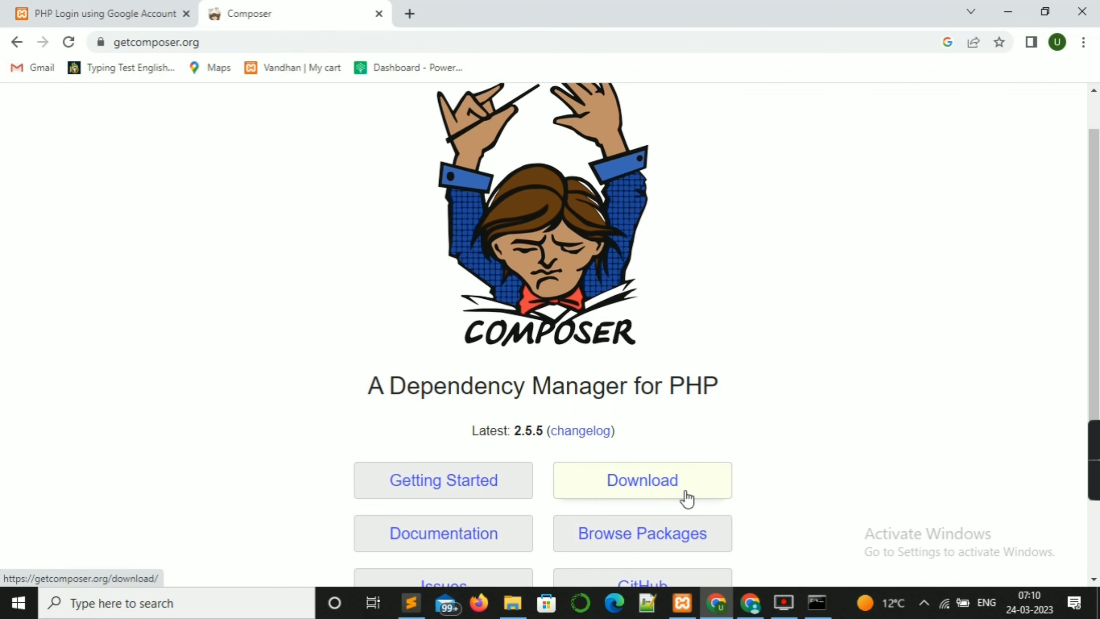
pyautogui.click(686, 499)
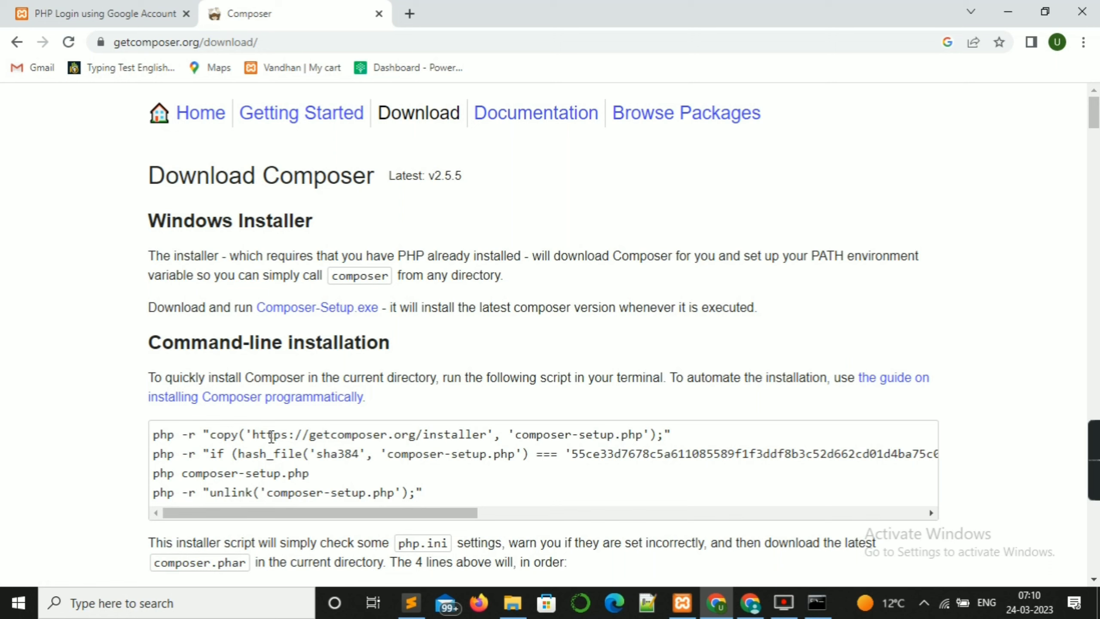
pyautogui.click(349, 318)
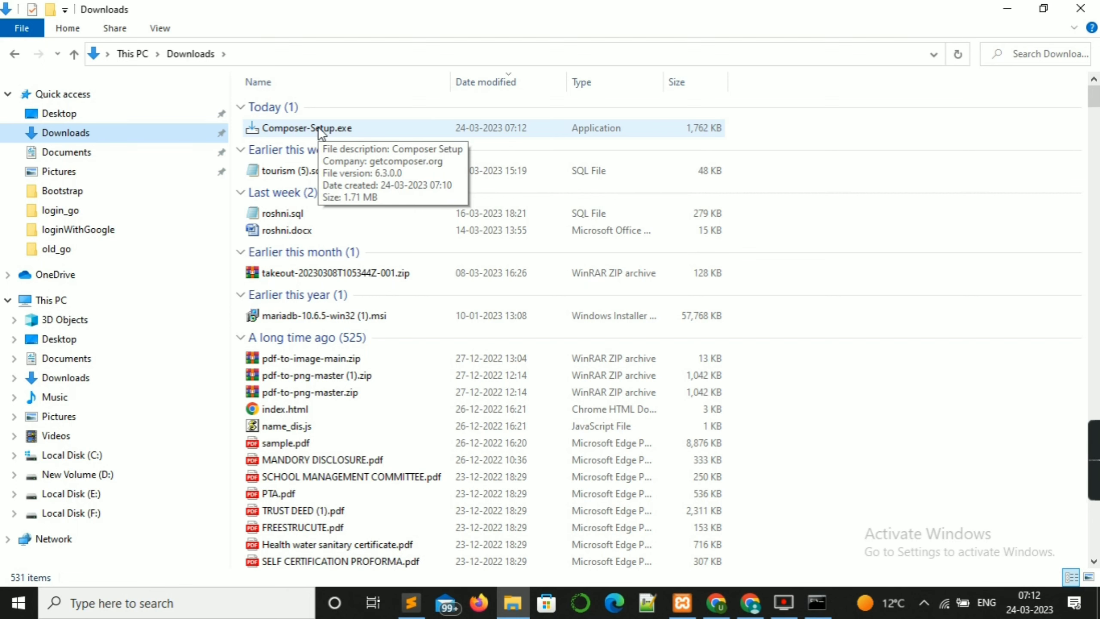
# Step: Minimize the Downloads window, close the Composer tab and downloads bar, and return to Sublime Text
pyautogui.click(1008, 8)
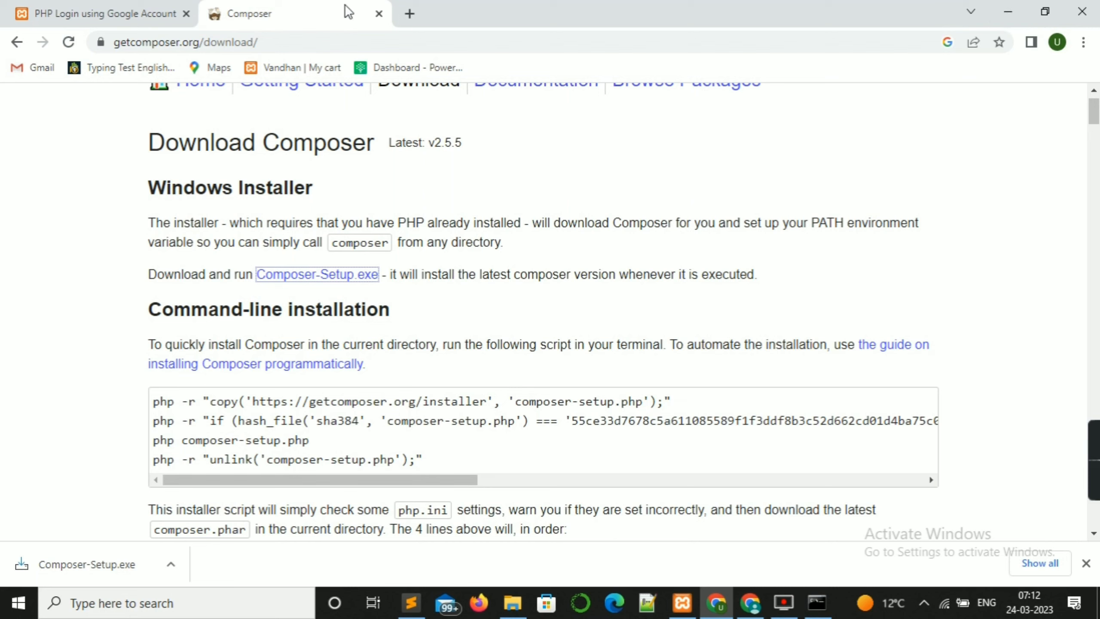
pyautogui.click(379, 14)
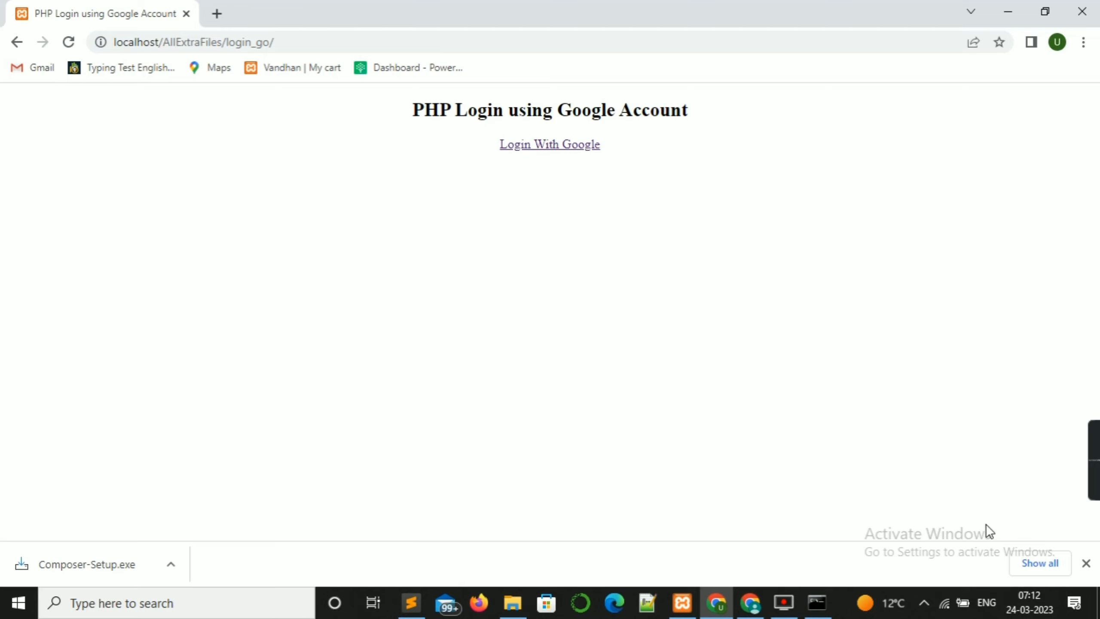
pyautogui.click(1086, 563)
pyautogui.hotkey('alt', 'Tab')
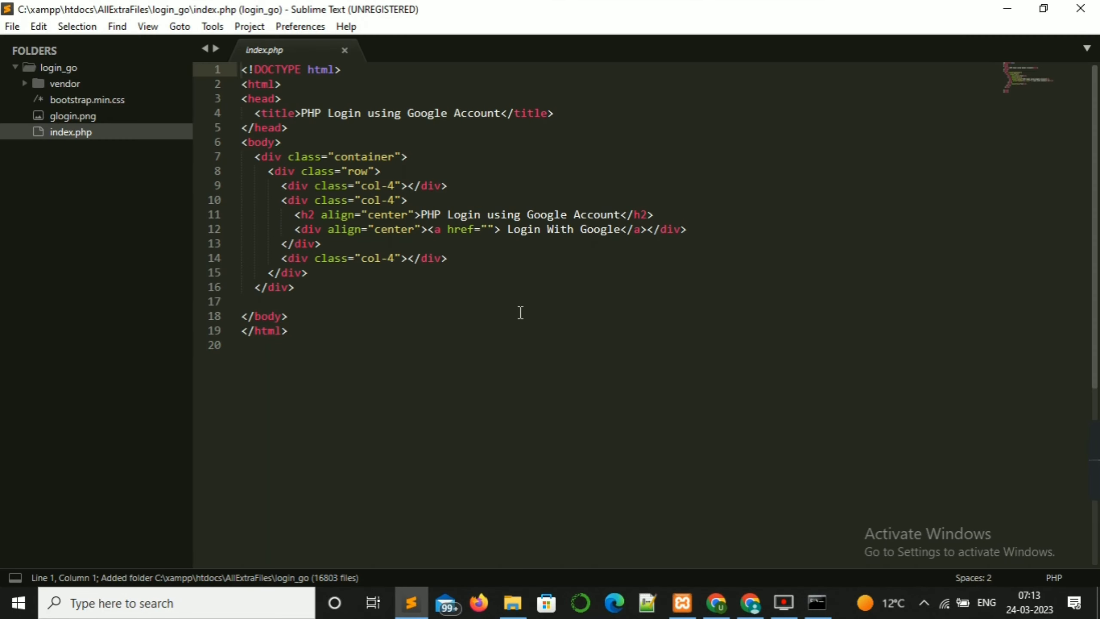
# Step: Replace the Login With Google link on line 12 with an img tag using src glogin.png
pyautogui.click(646, 234)
pyautogui.press('BackSpace')
pyautogui.press('BackSpace')
pyautogui.press('BackSpace')
pyautogui.press('BackSpace')
pyautogui.press('BackSpace')
pyautogui.press('BackSpace')
pyautogui.press('BackSpace')
pyautogui.press('BackSpace')
pyautogui.press('BackSpace')
pyautogui.press('BackSpace')
pyautogui.press('BackSpace')
pyautogui.press('BackSpace')
pyautogui.press('BackSpace')
pyautogui.press('BackSpace')
pyautogui.press('BackSpace')
pyautogui.press('BackSpace')
pyautogui.press('BackSpace')
pyautogui.press('BackSpace')
pyautogui.press('BackSpace')
pyautogui.press('BackSpace')
pyautogui.press('BackSpace')
pyautogui.press('BackSpace')
pyautogui.press('BackSpace')
pyautogui.press('BackSpace')
pyautogui.press('BackSpace')
pyautogui.press('BackSpace')
pyautogui.press('BackSpace')
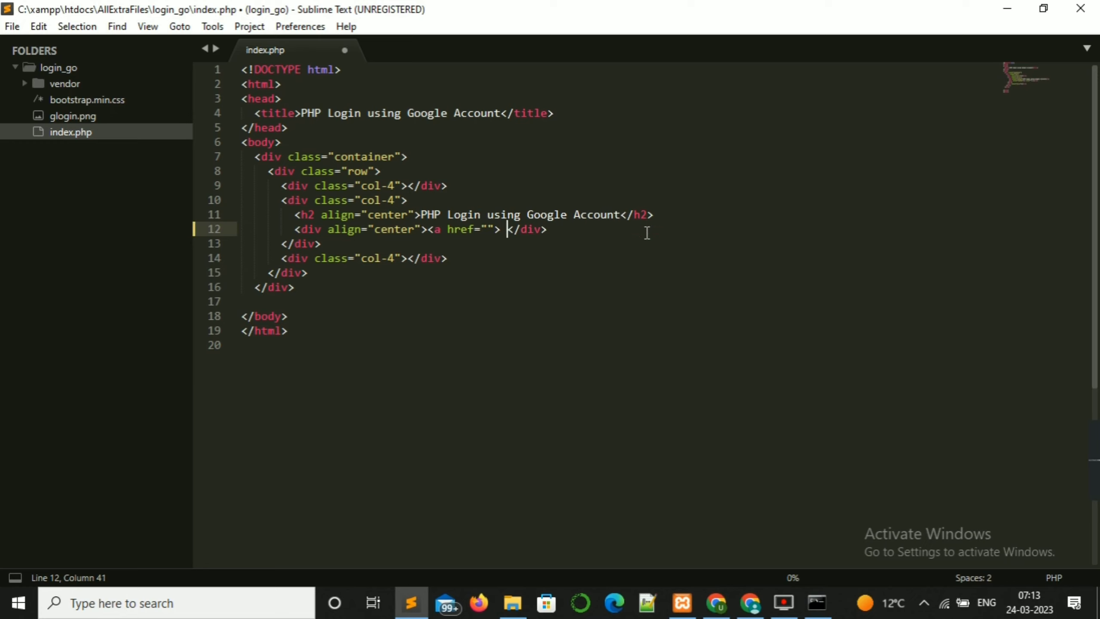
pyautogui.press('BackSpace')
pyautogui.press('BackSpace')
pyautogui.press('BackSpace')
pyautogui.press('BackSpace')
pyautogui.press('BackSpace')
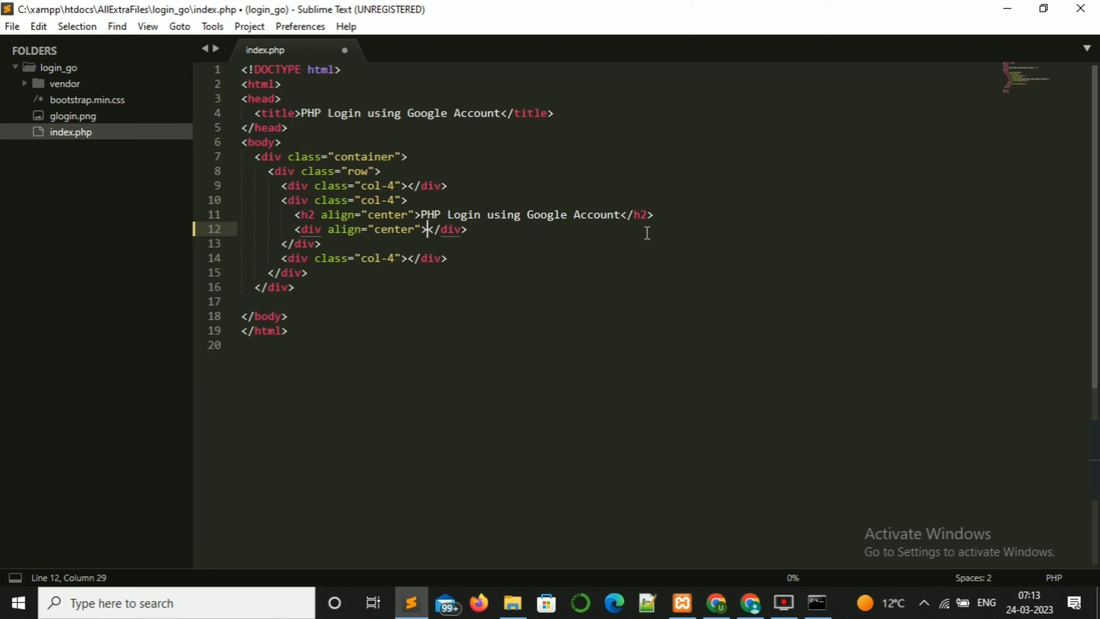
pyautogui.write('<img<')
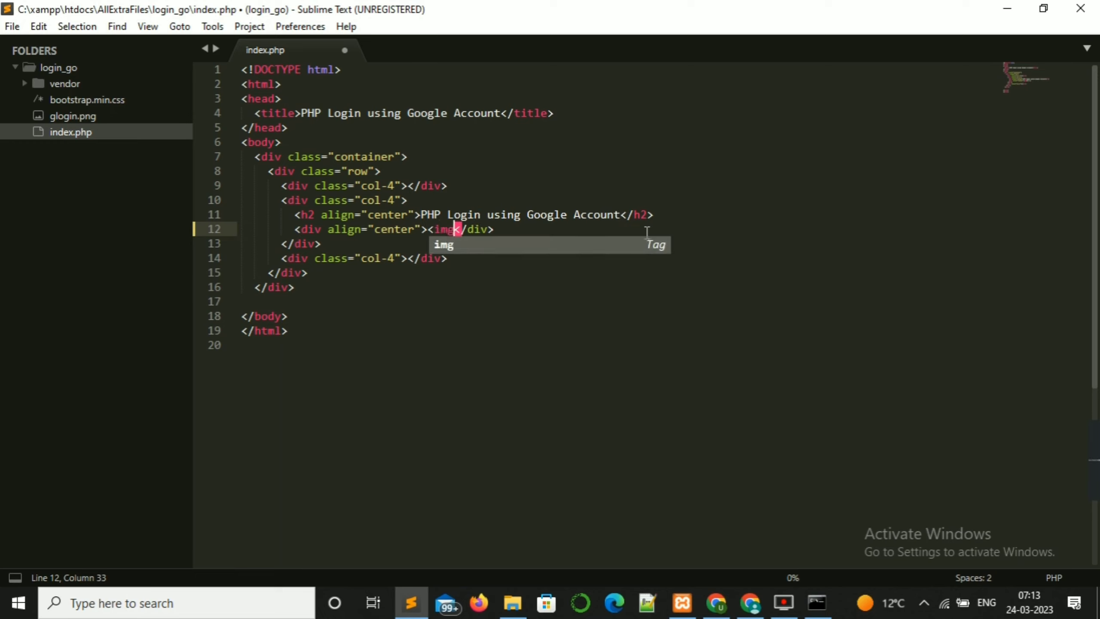
pyautogui.press('Return')
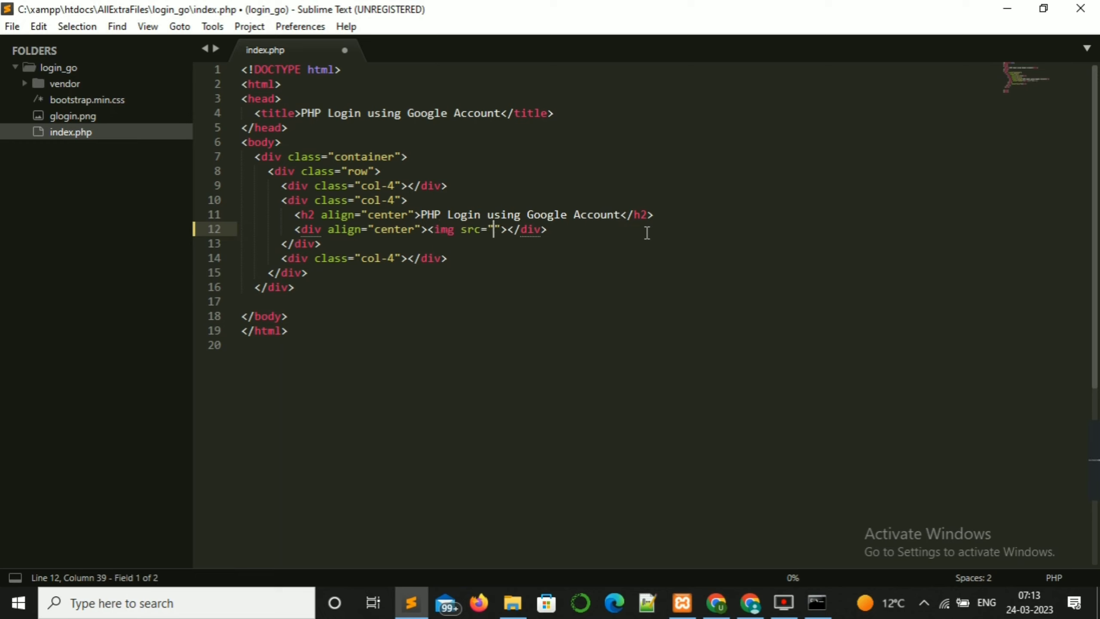
pyautogui.write('glogin')
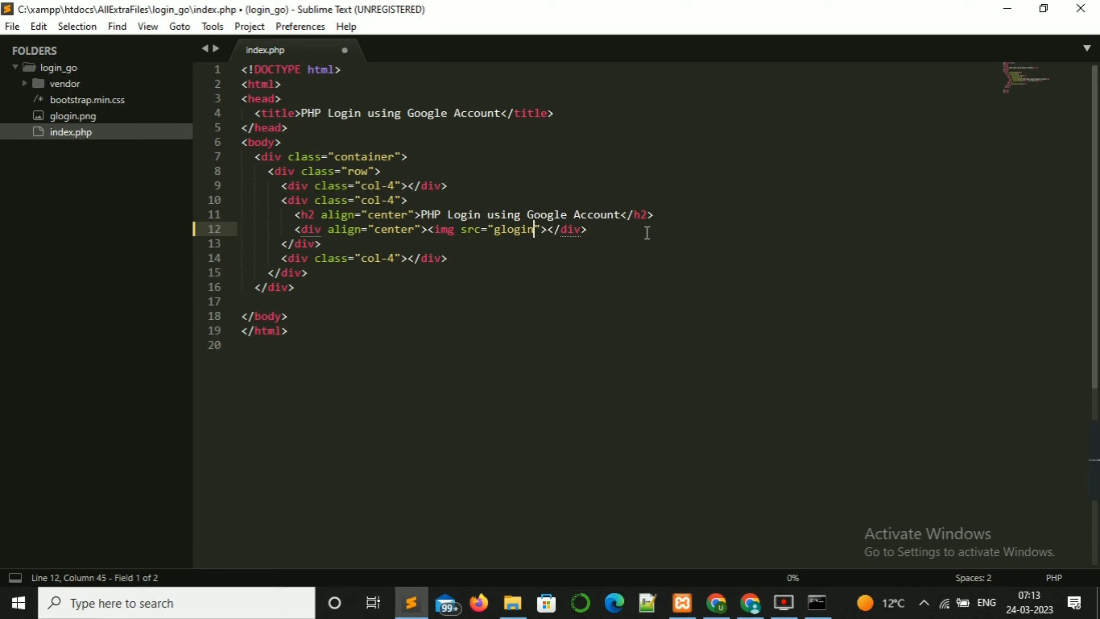
pyautogui.write('.p')
pyautogui.write('ng')
# Step: Give the image a height of 120px and a width of 300px
pyautogui.click(453, 229)
pyautogui.write('height="100px"')
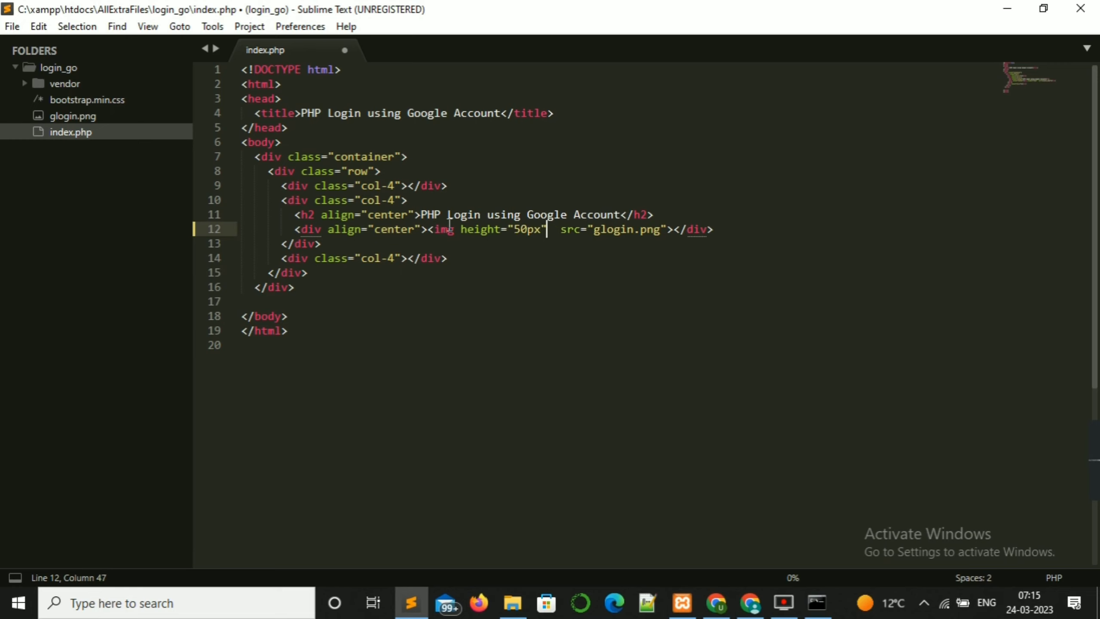
pyautogui.click(529, 229)
pyautogui.press('BackSpace')
pyautogui.write('2')
pyautogui.click(555, 229)
pyautogui.write('width="300px')
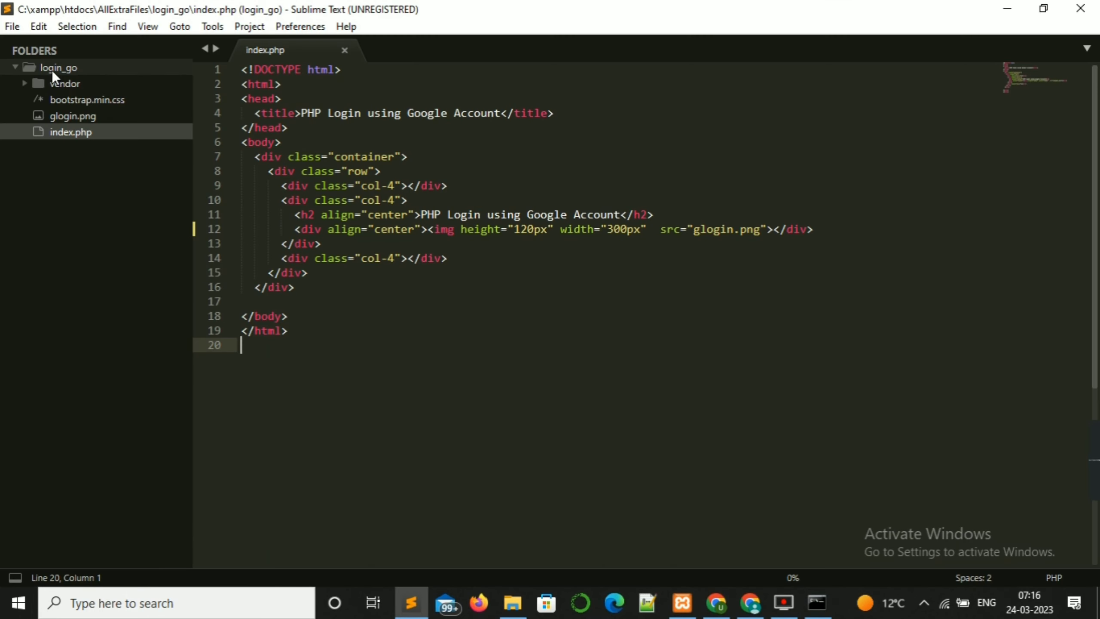
# Step: Create a new file config.php in the login_go folder and start saving it
pyautogui.rightClick(51, 70)
pyautogui.click(75, 81)
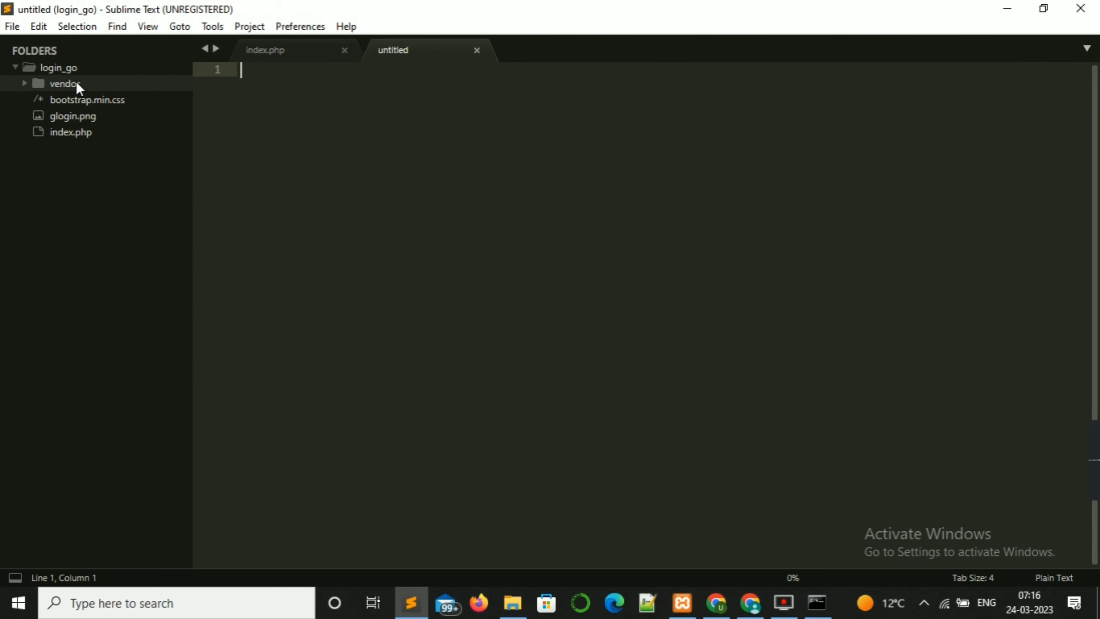
pyautogui.write('config.')
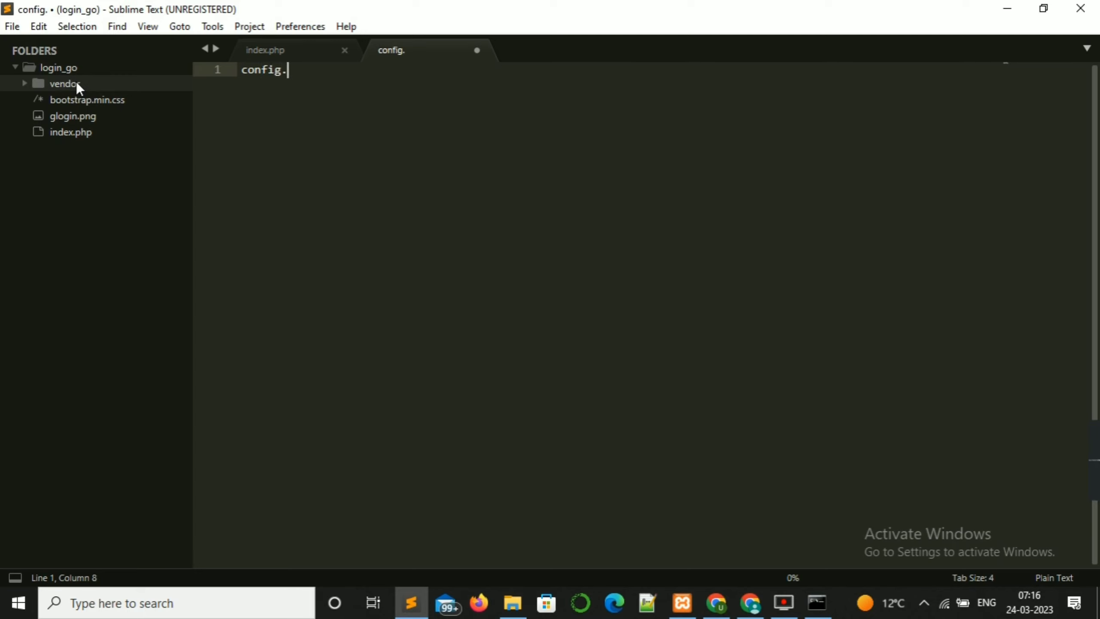
pyautogui.write('php')
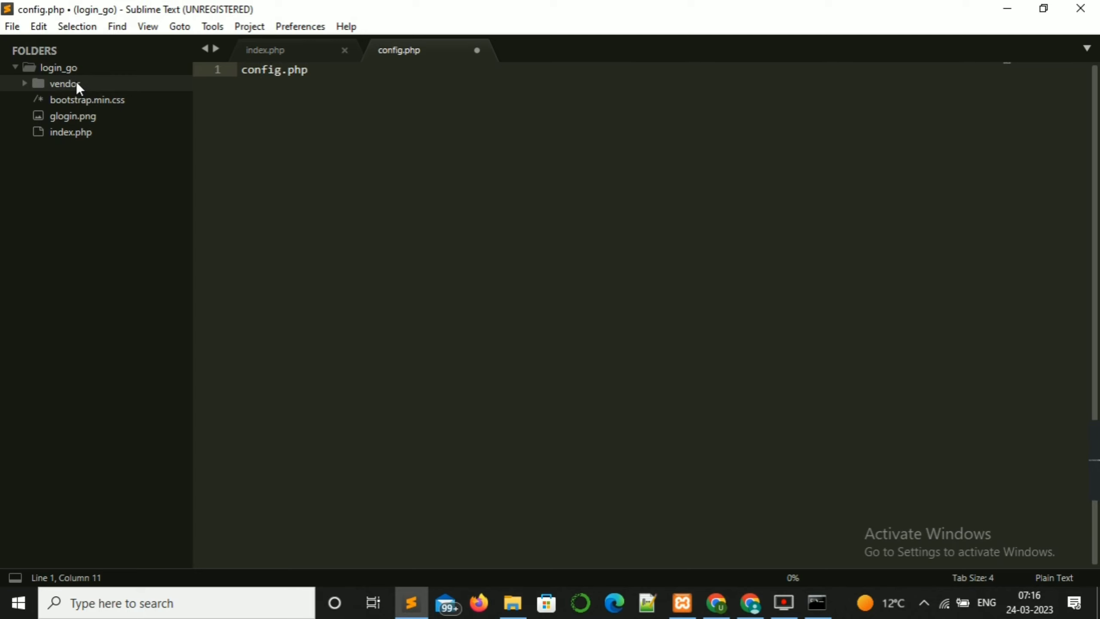
pyautogui.hotkey('ctrl', 's')
pyautogui.press('BackSpace')
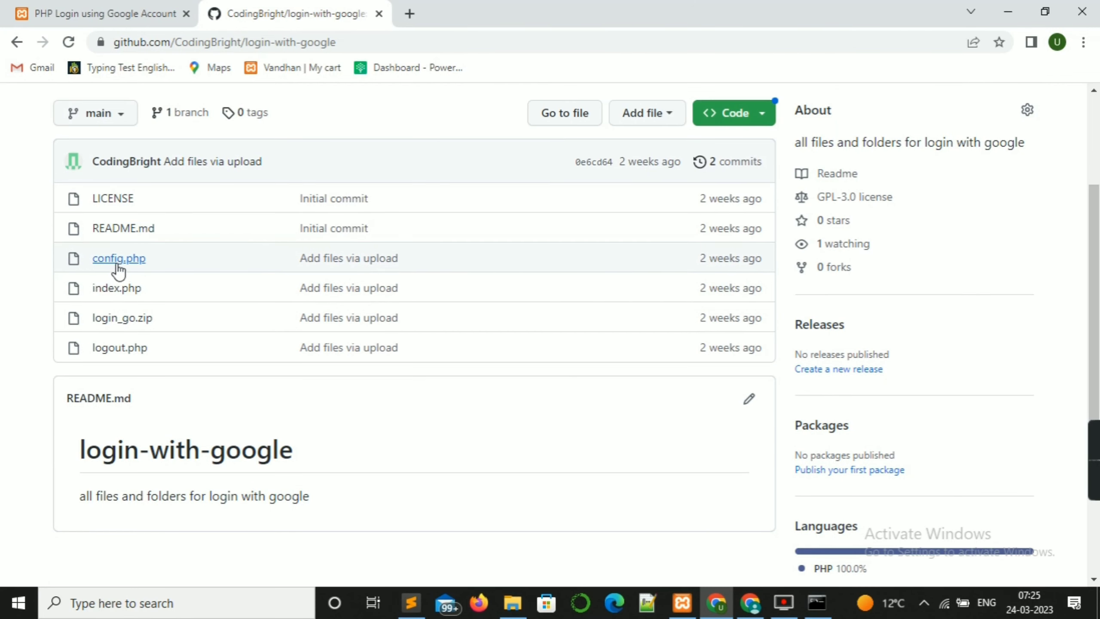
# Step: Copy the repository's config.php code from GitHub and paste it into the local config.php
pyautogui.click(118, 259)
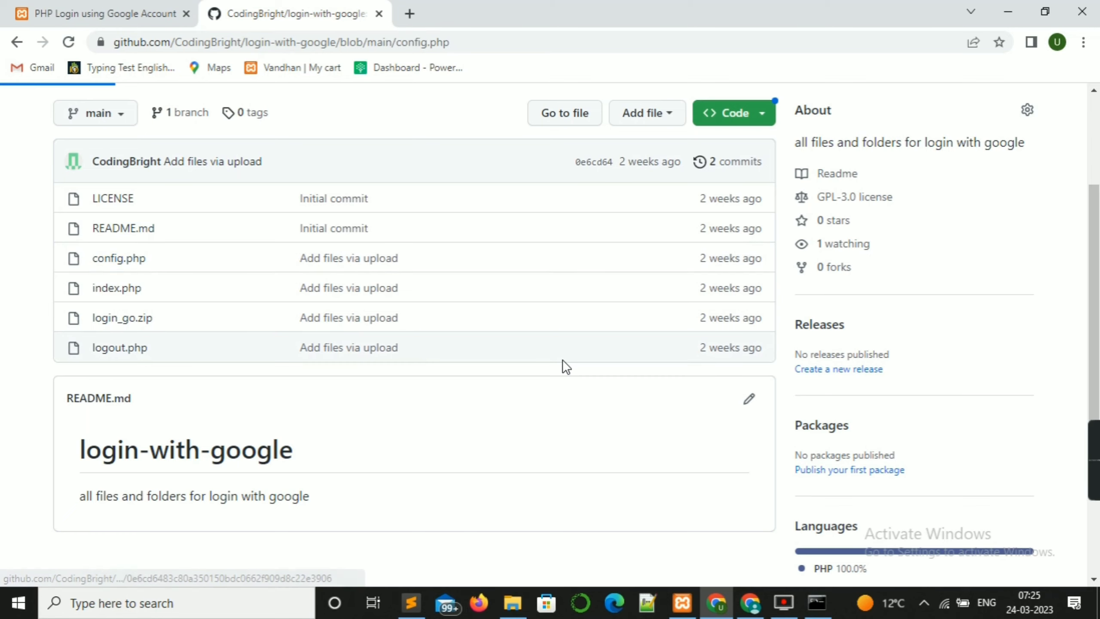
pyautogui.scroll(-8, 436, 422)
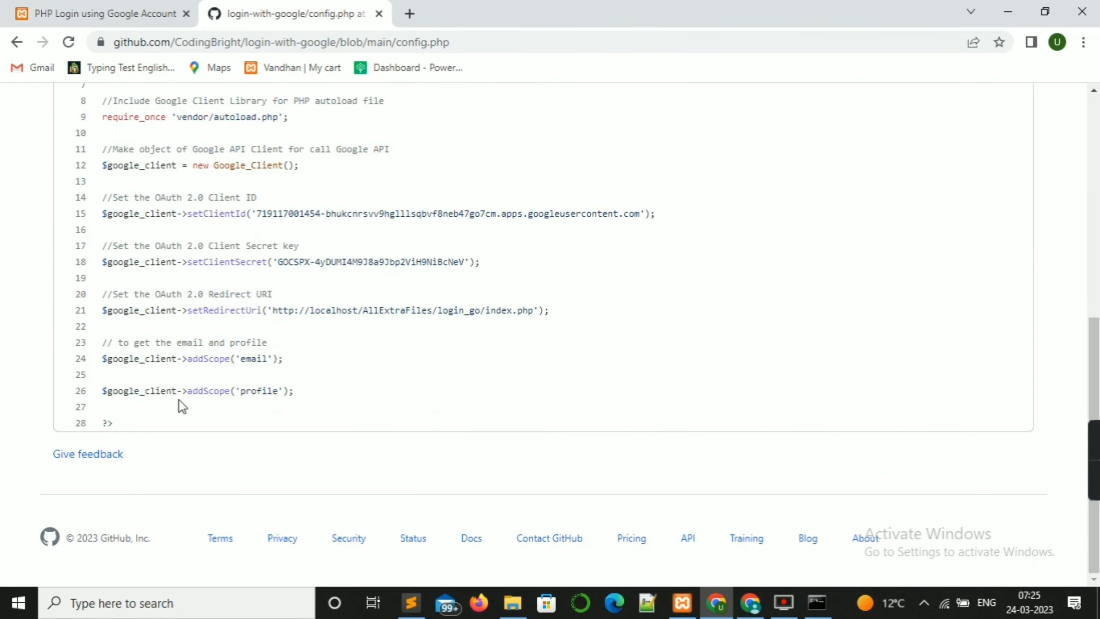
pyautogui.scroll(5, 178, 399)
pyautogui.moveTo(103, 248); pyautogui.dragTo(201, 463)
pyautogui.hotkey('ctrl', 'c')
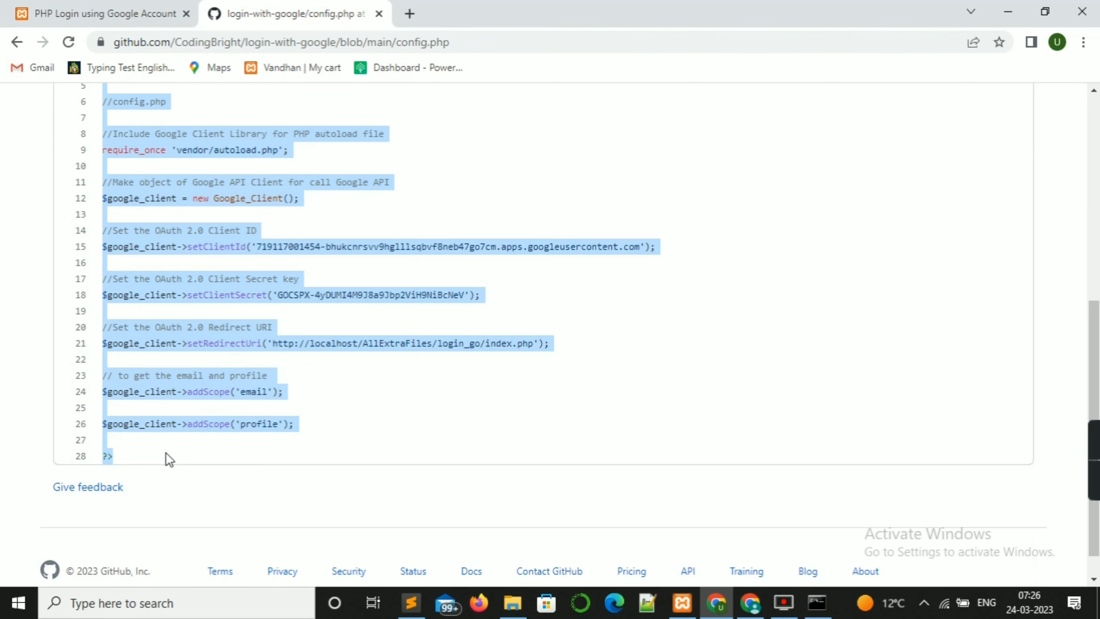
pyautogui.hotkey('alt', 'Tab')
pyautogui.hotkey('ctrl', 'v')
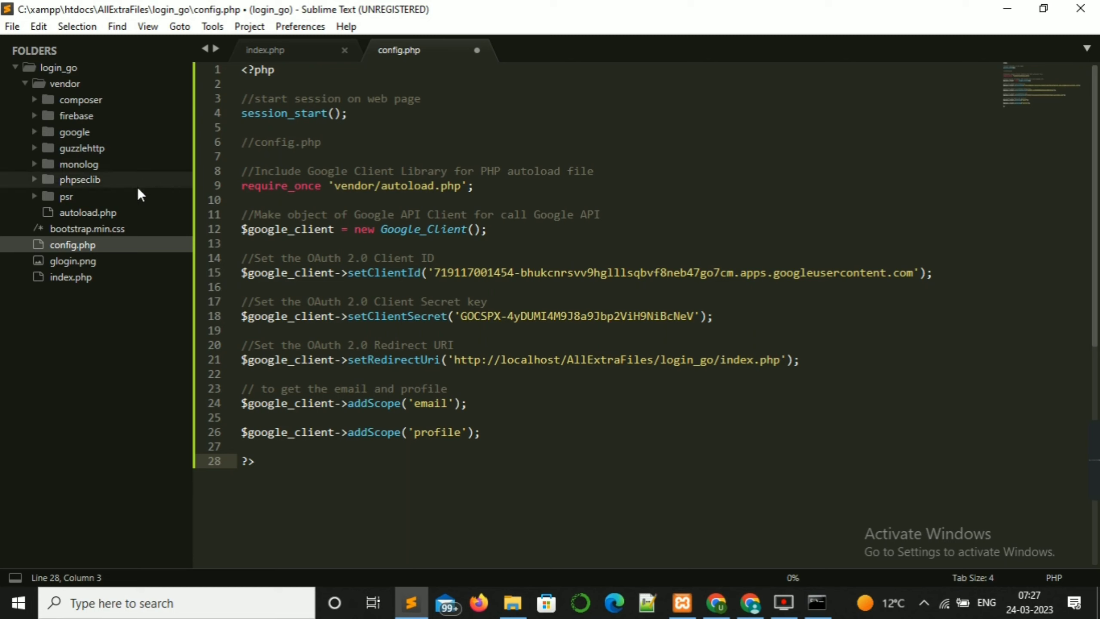
# Step: Open vendor/autoload.php in Sublime and bring up the codingx google login OAuth client dialog
pyautogui.click(64, 84)
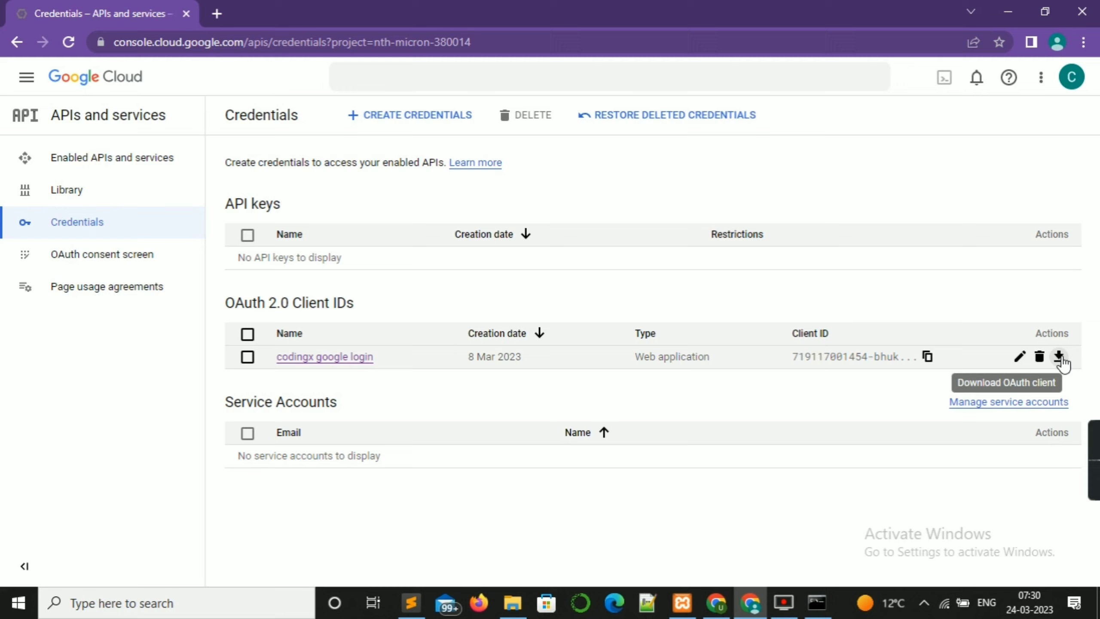
pyautogui.click(1059, 356)
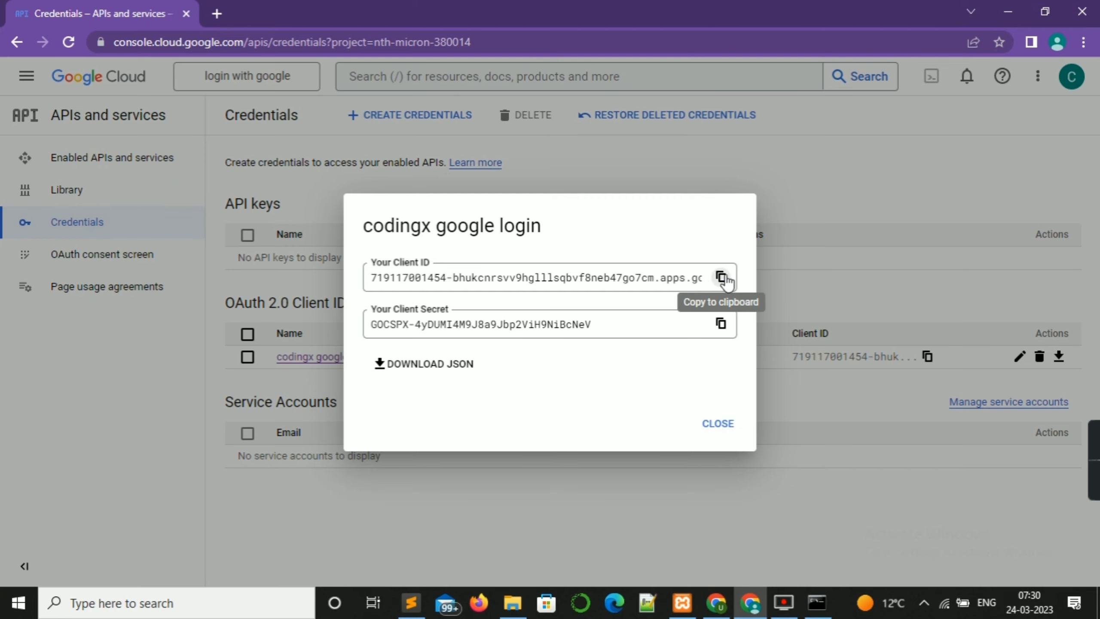
# Step: Copy the OAuth client ID into the empty setClientId string on line 15 of config.php
pyautogui.click(721, 277)
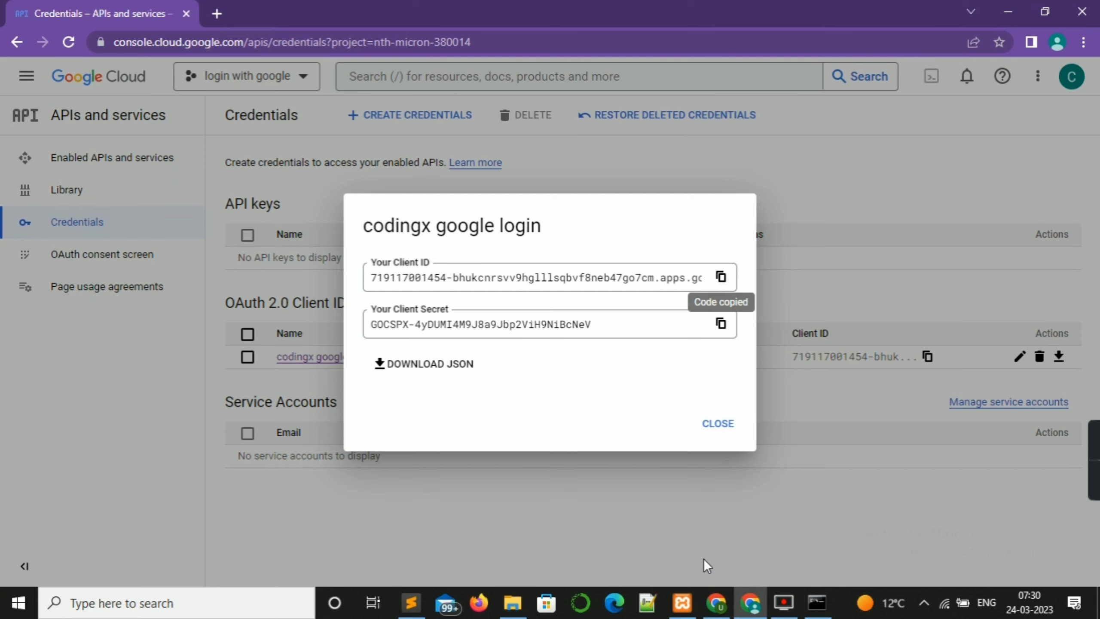
pyautogui.click(409, 607)
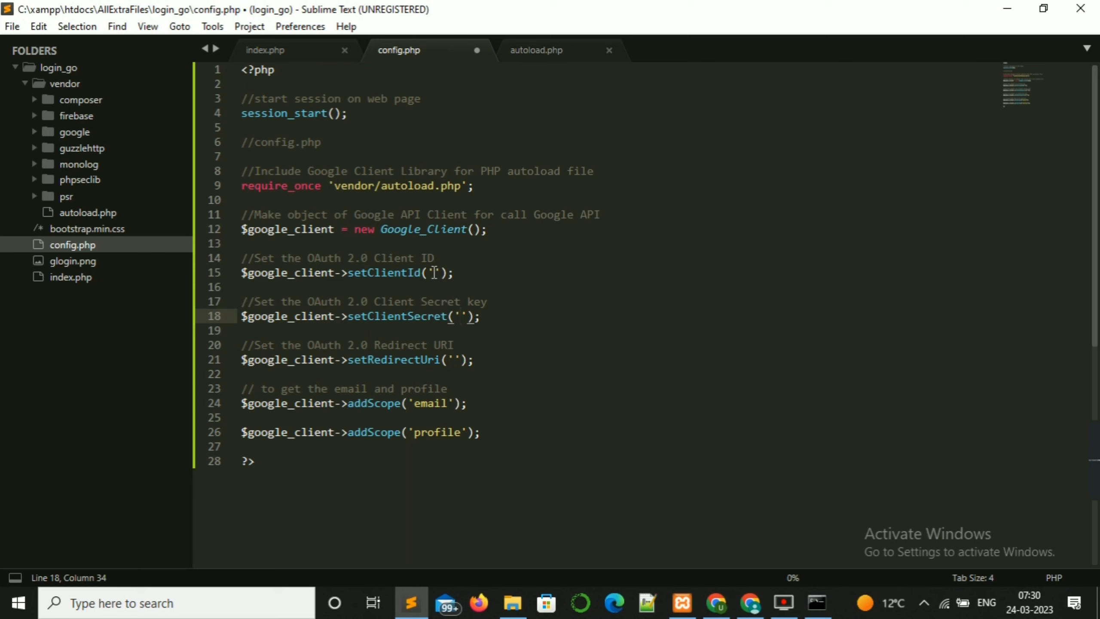
pyautogui.click(433, 272)
pyautogui.hotkey('ctrl', 'v')
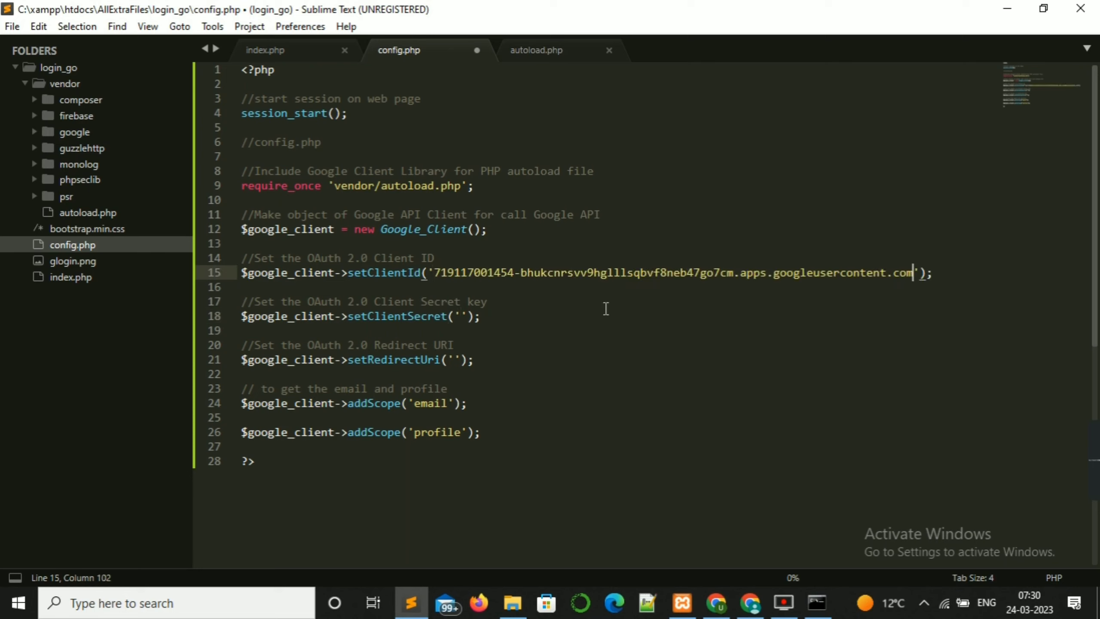
# Step: Paste the client secret into setClientSecret on line 18, then close the credentials dialog
pyautogui.click(736, 615)
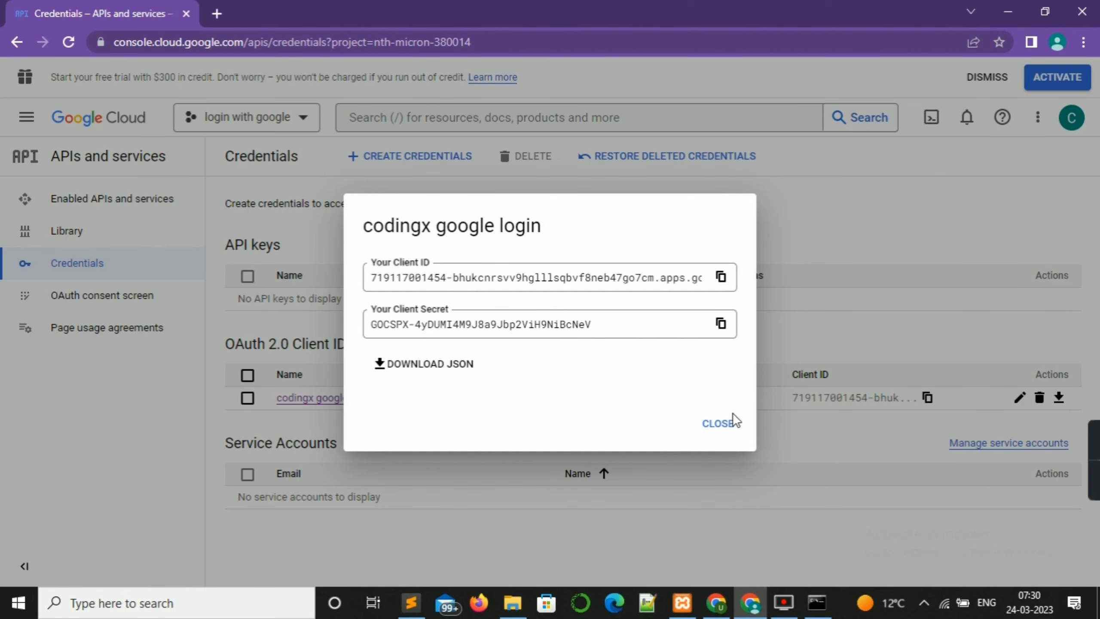
pyautogui.click(720, 324)
pyautogui.click(411, 602)
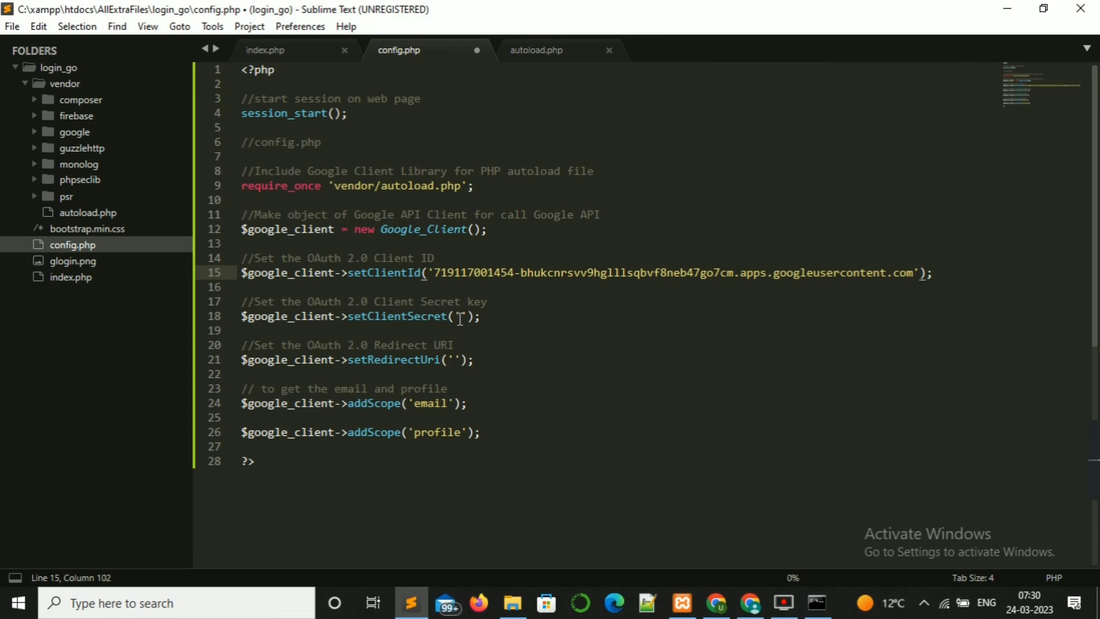
pyautogui.click(460, 317)
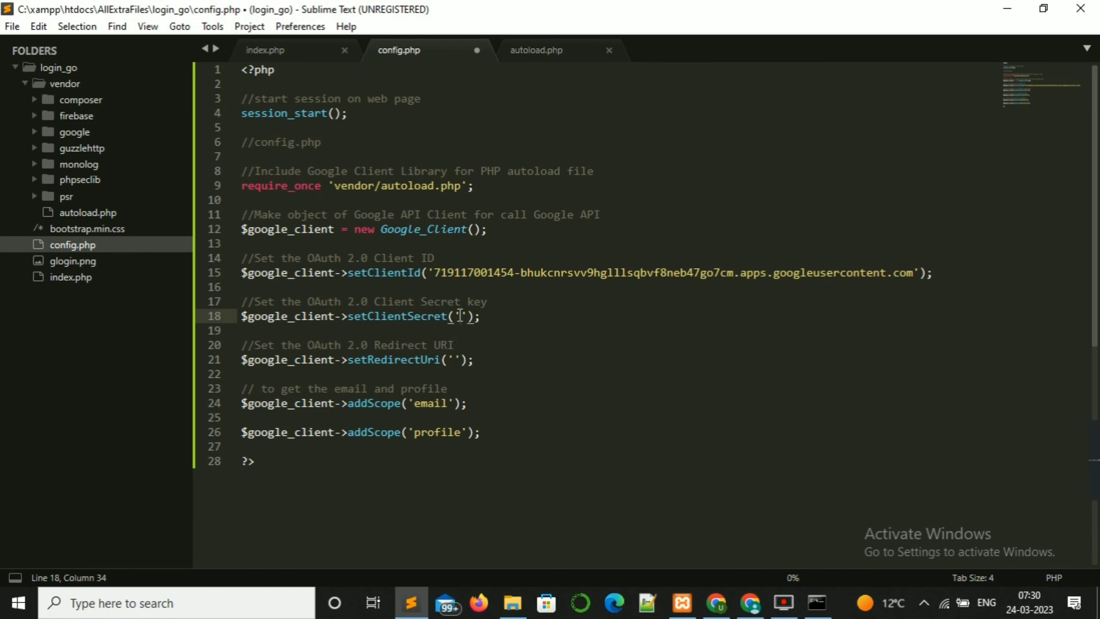
pyautogui.hotkey('ctrl', 'v')
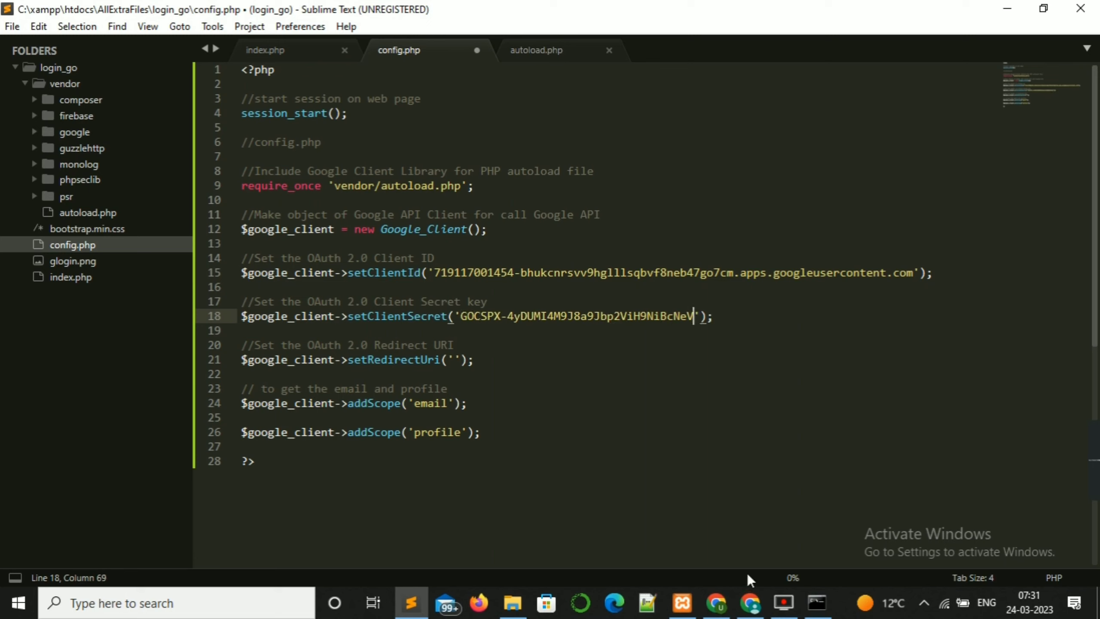
pyautogui.moveTo(754, 603)
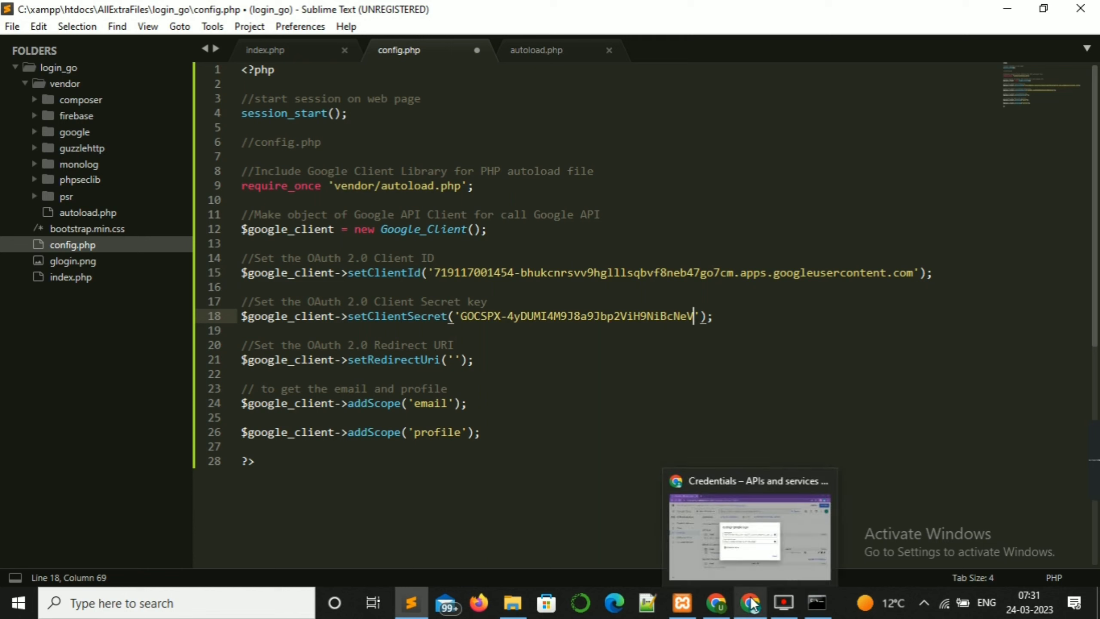
pyautogui.click(785, 563)
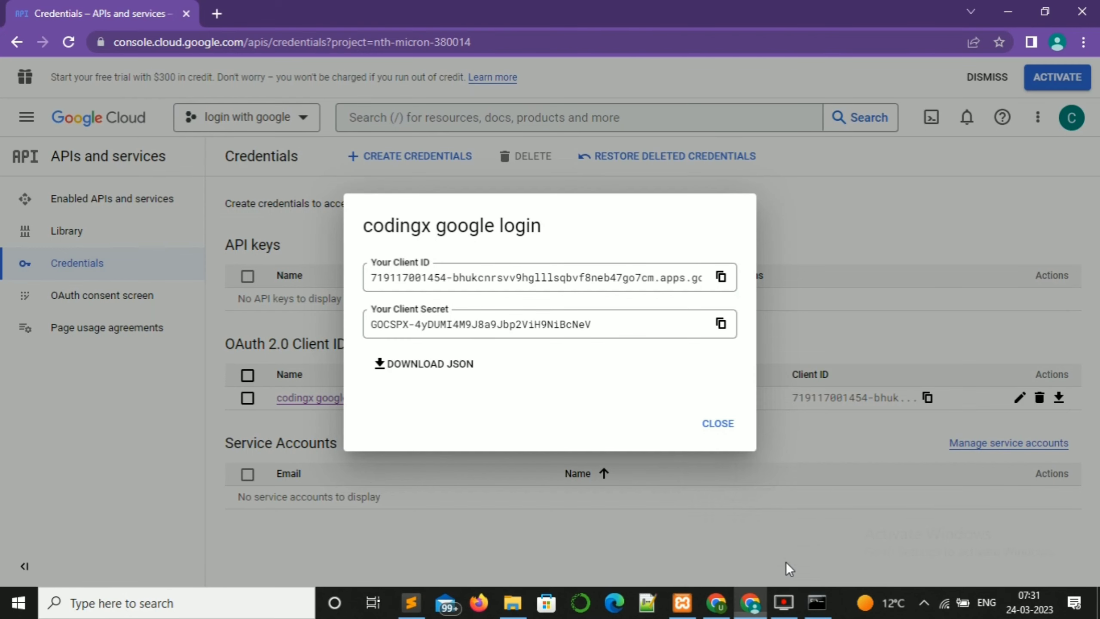
pyautogui.click(719, 423)
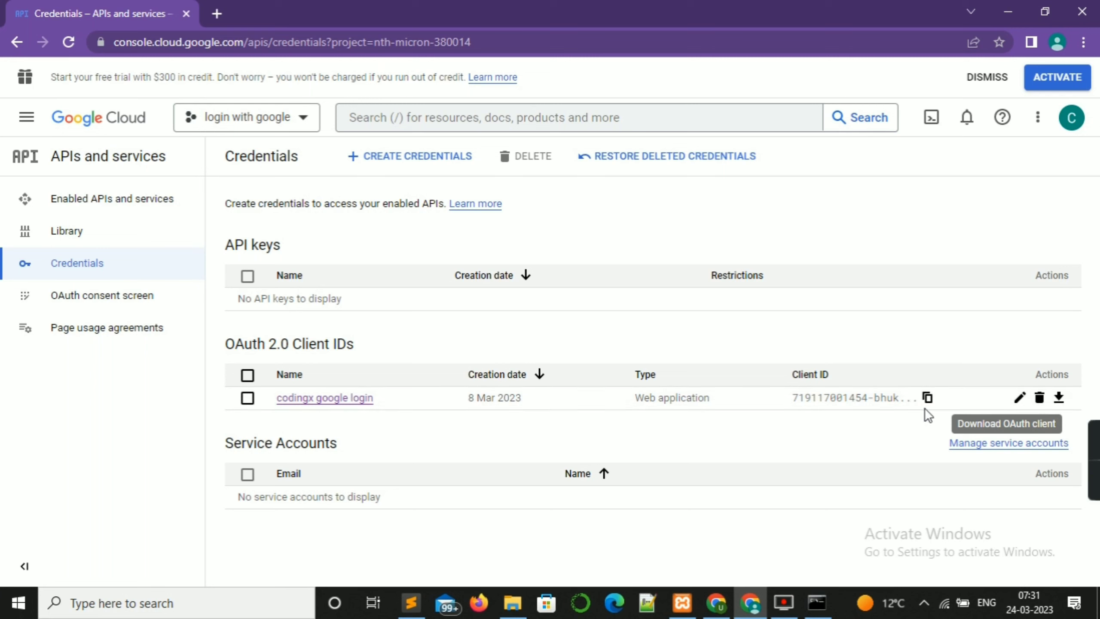
pyautogui.click(1020, 398)
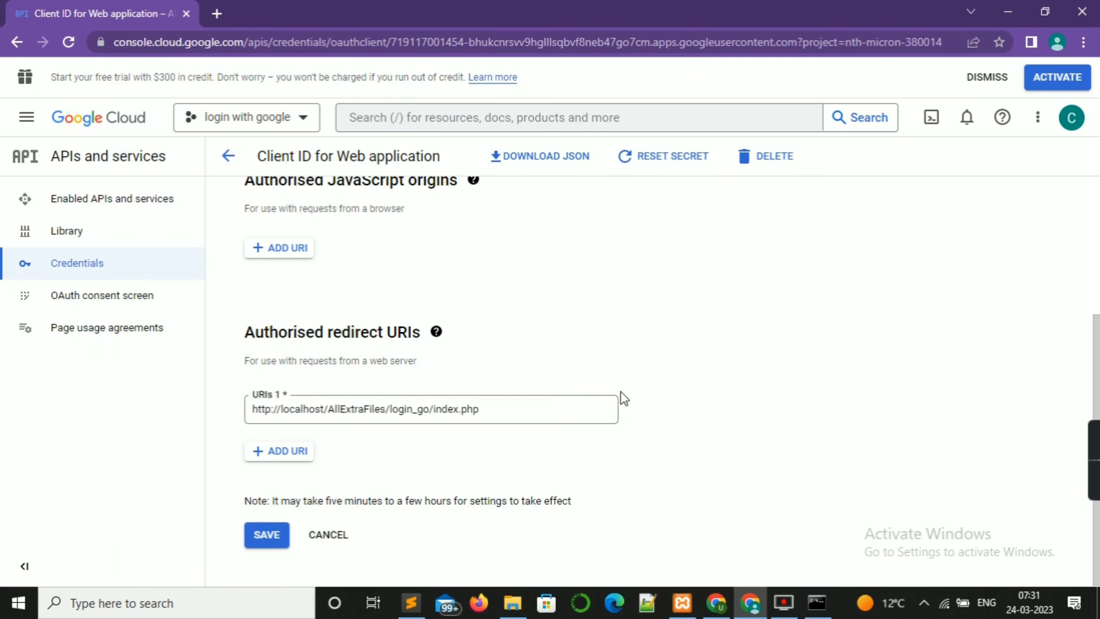
pyautogui.click(491, 409)
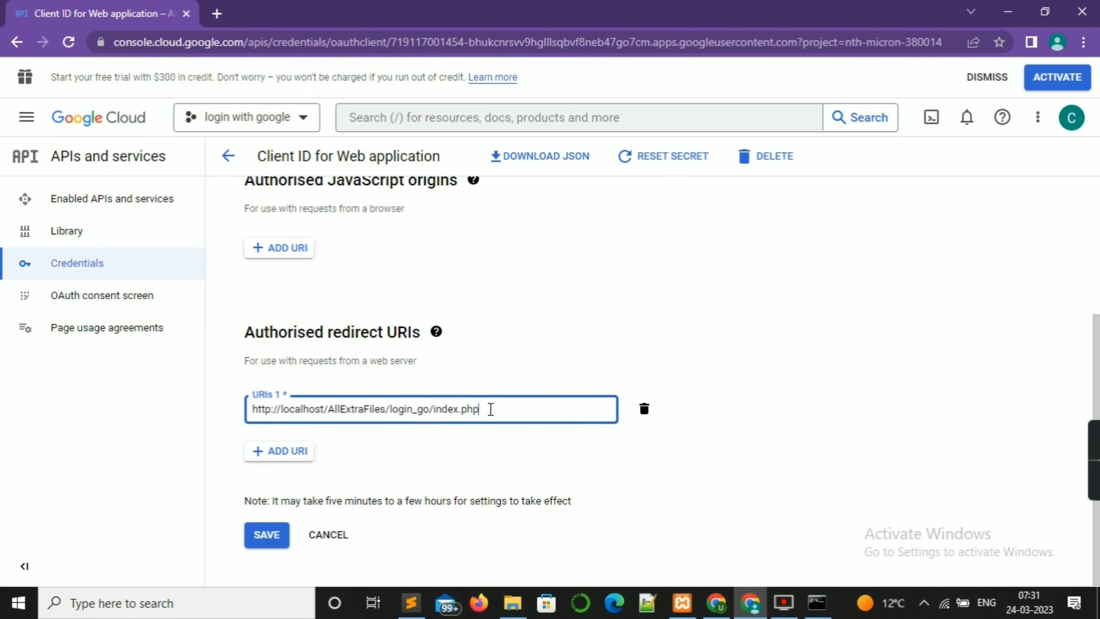
pyautogui.tripleClick(491, 409)
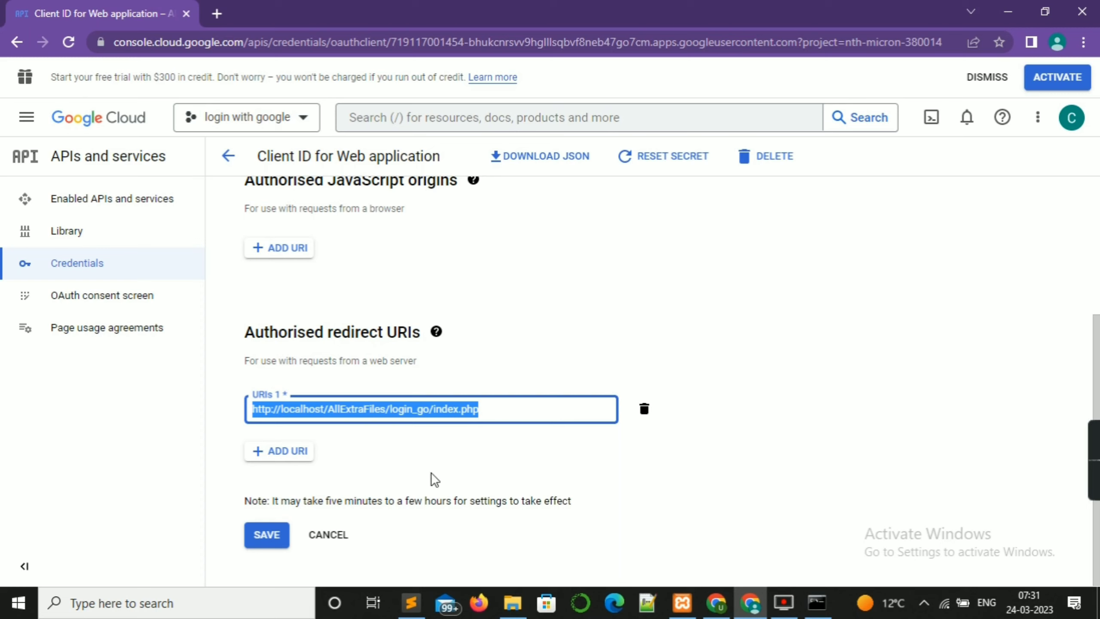
pyautogui.click(10, 45)
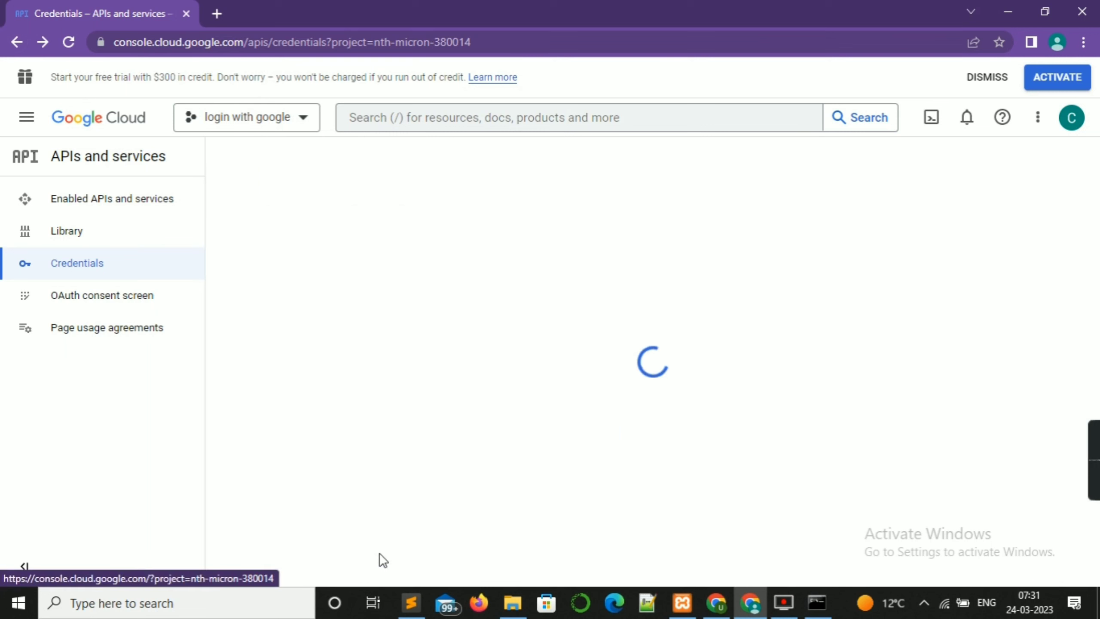
pyautogui.click(411, 607)
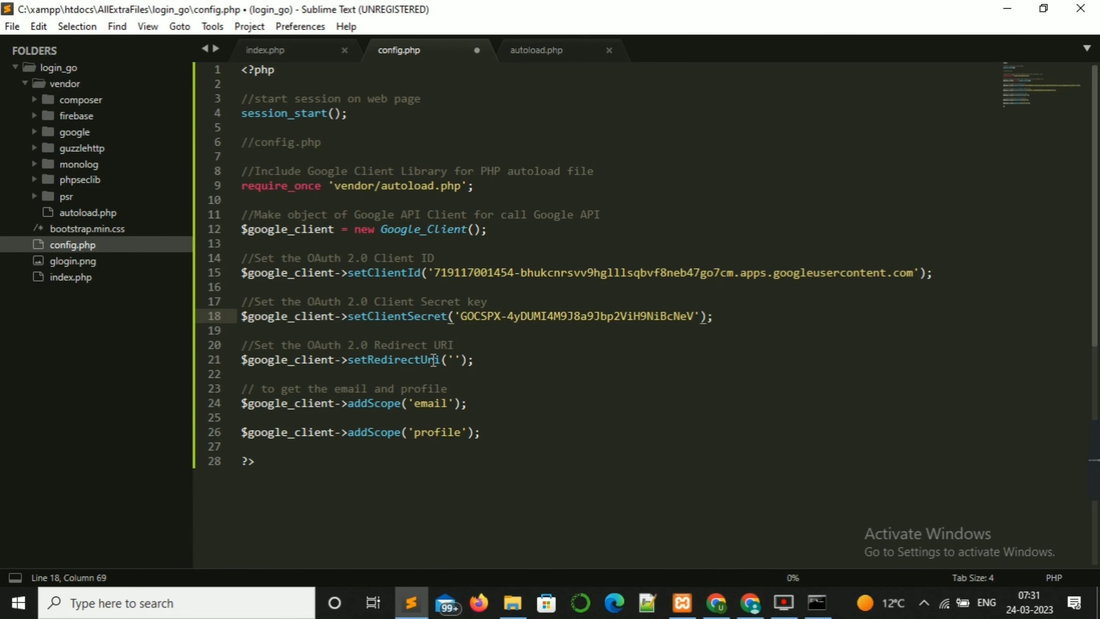
pyautogui.click(454, 361)
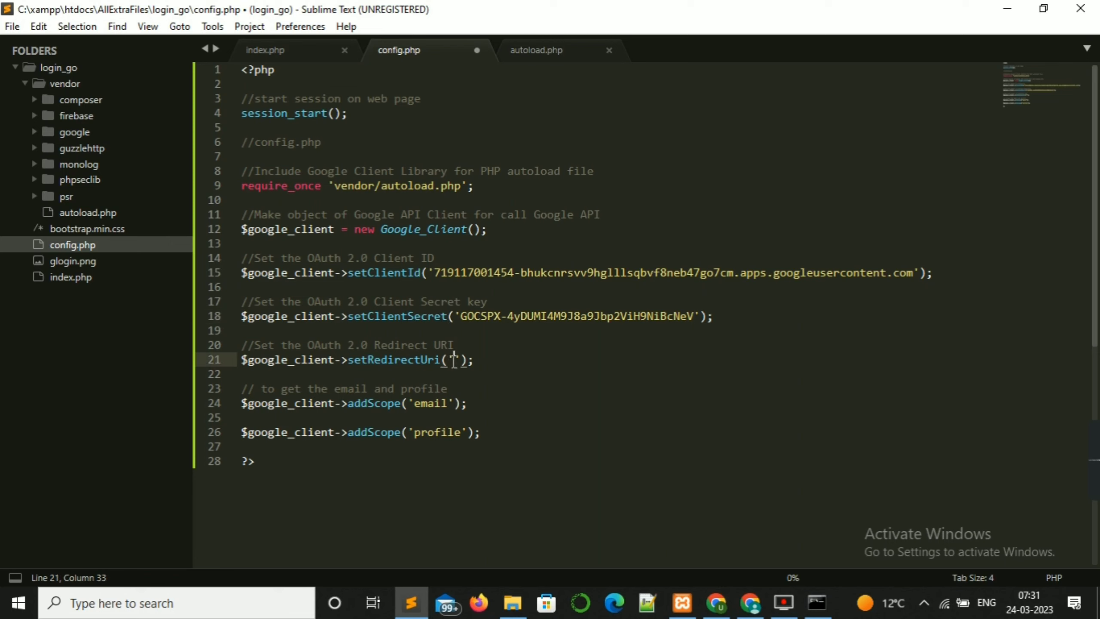
pyautogui.hotkey('ctrl', 'v')
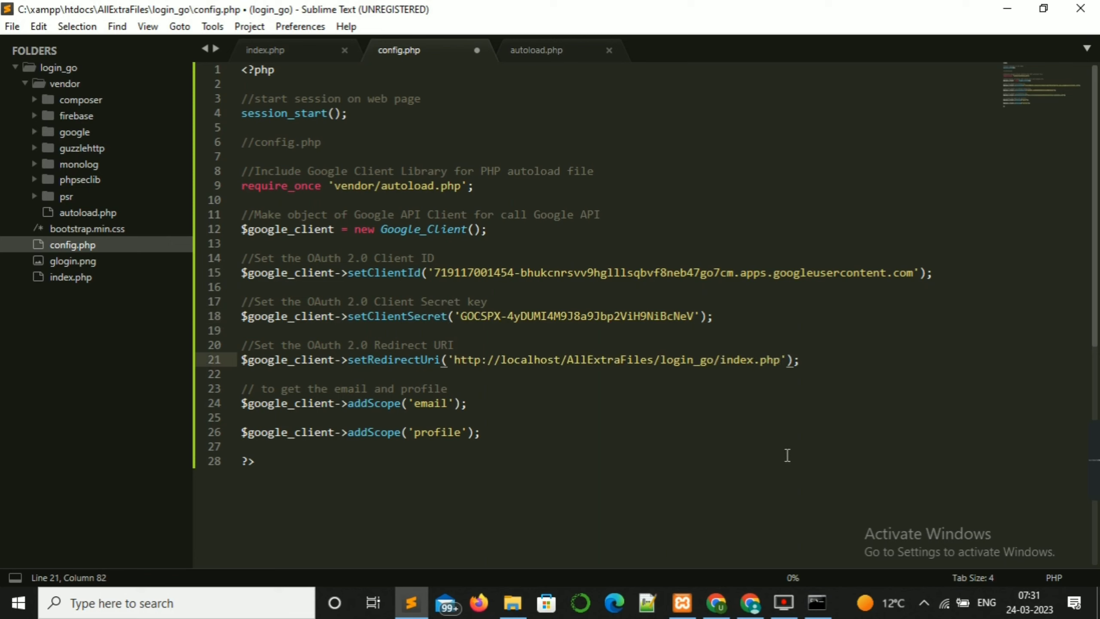
pyautogui.hotkey('ctrl', 's')
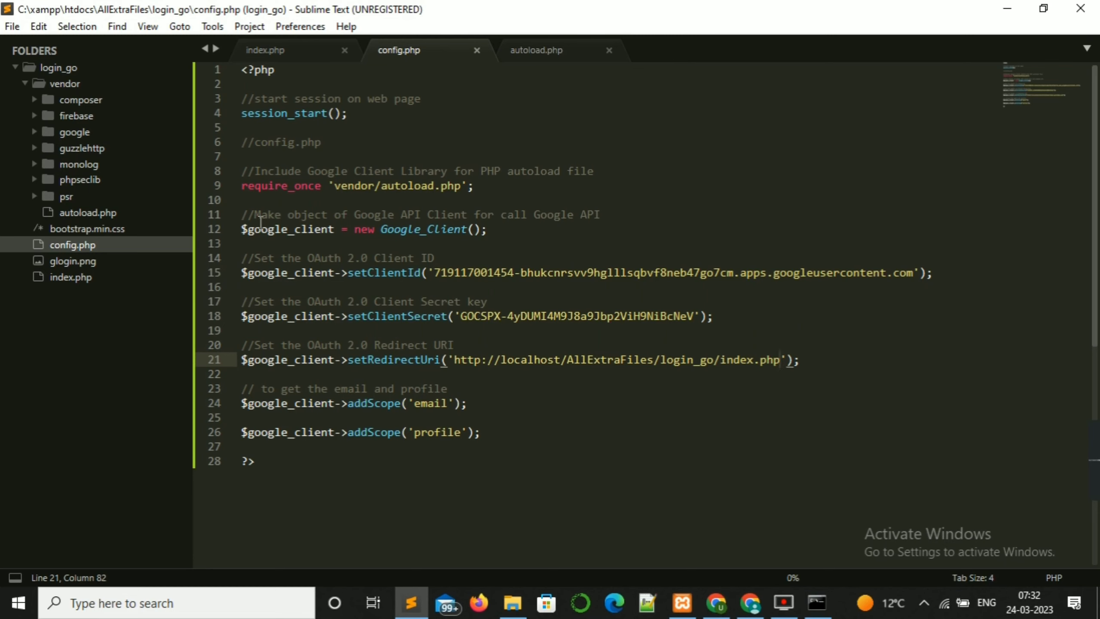
# Step: Insert a blank first line above the DOCTYPE in index.php
pyautogui.click(308, 48)
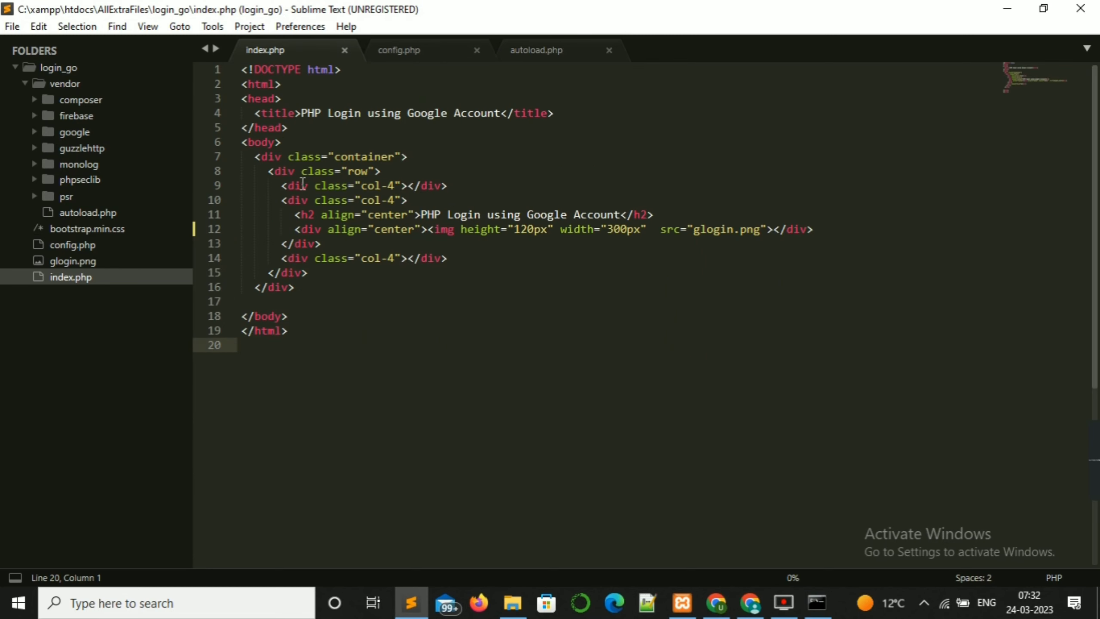
pyautogui.click(243, 69)
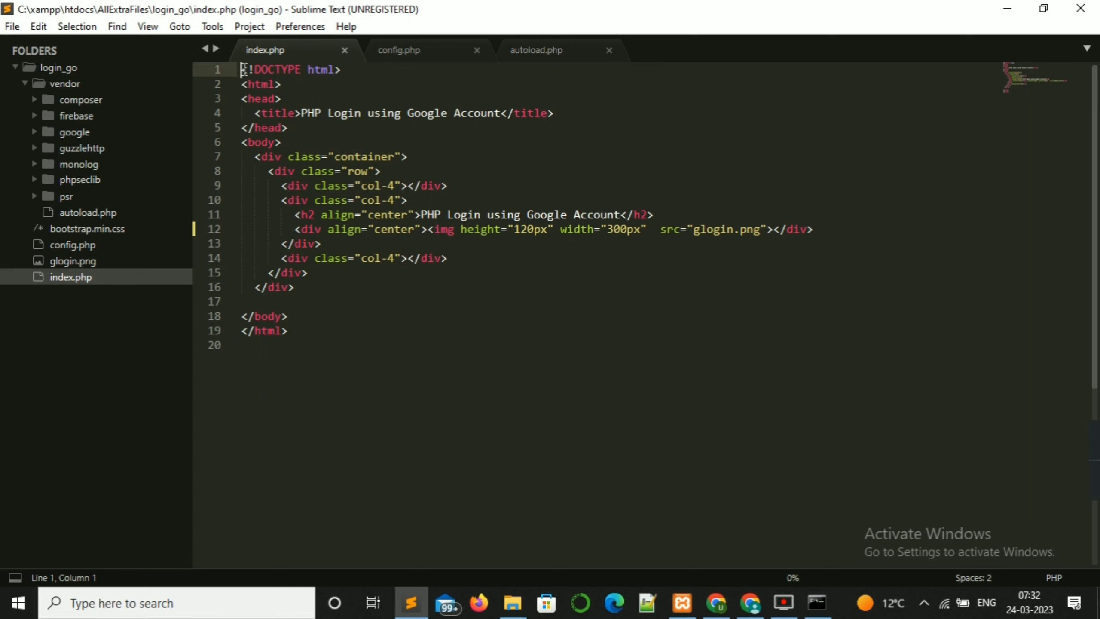
pyautogui.press('Return')
pyautogui.press('Return')
pyautogui.press('Return')
pyautogui.press('Return')
pyautogui.press('Return')
pyautogui.press('Return')
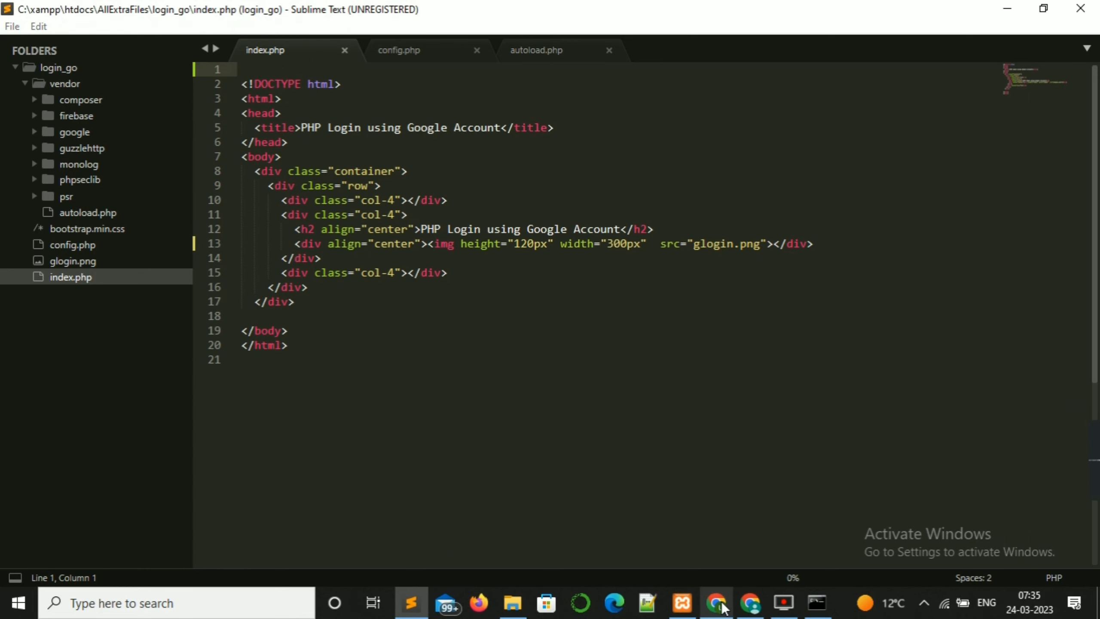
pyautogui.click(722, 607)
pyautogui.click(17, 41)
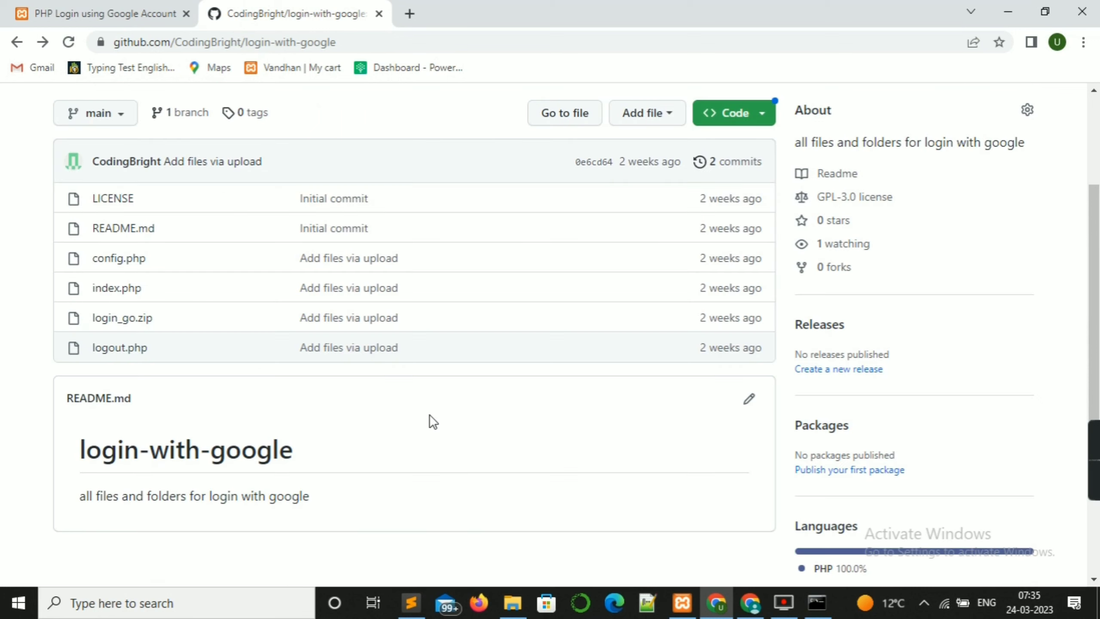
pyautogui.click(106, 290)
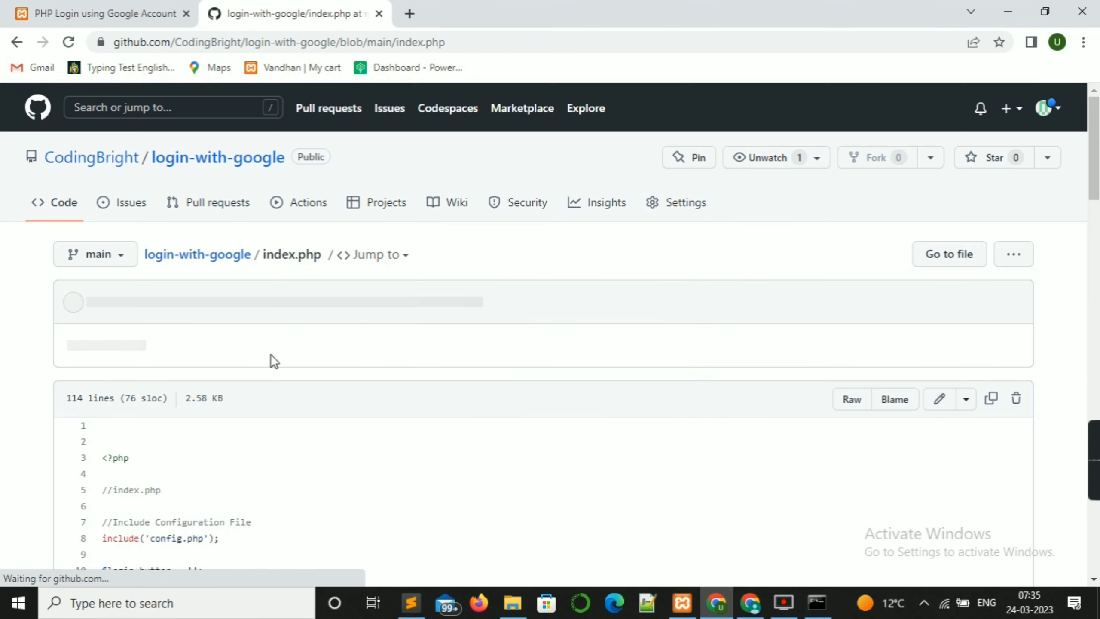
pyautogui.scroll(-5, 429, 493)
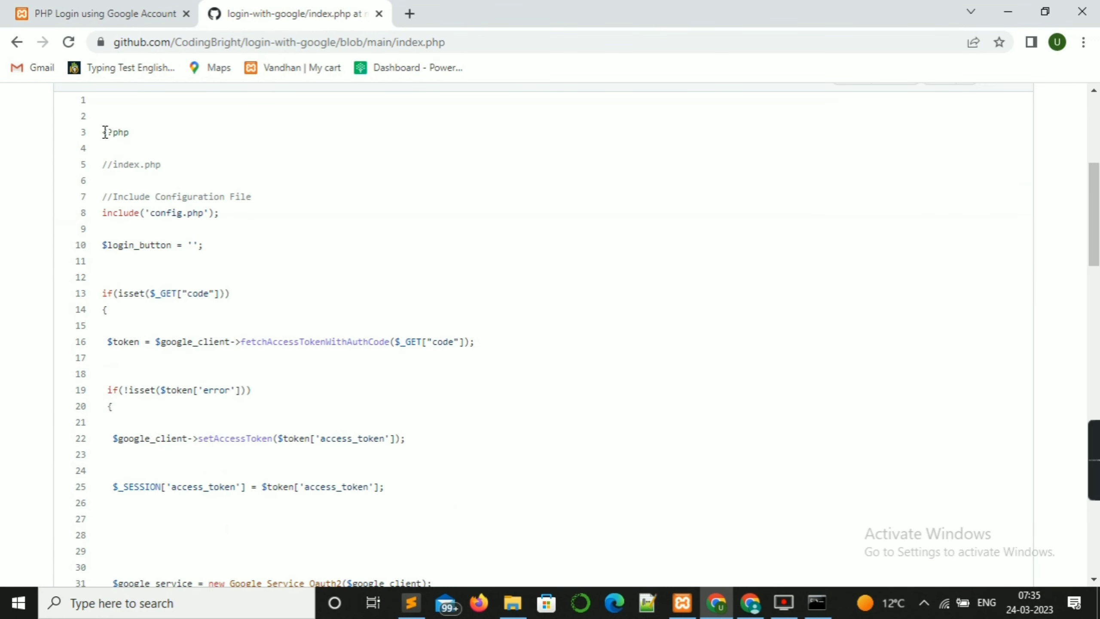
pyautogui.moveTo(104, 133); pyautogui.dragTo(157, 427)
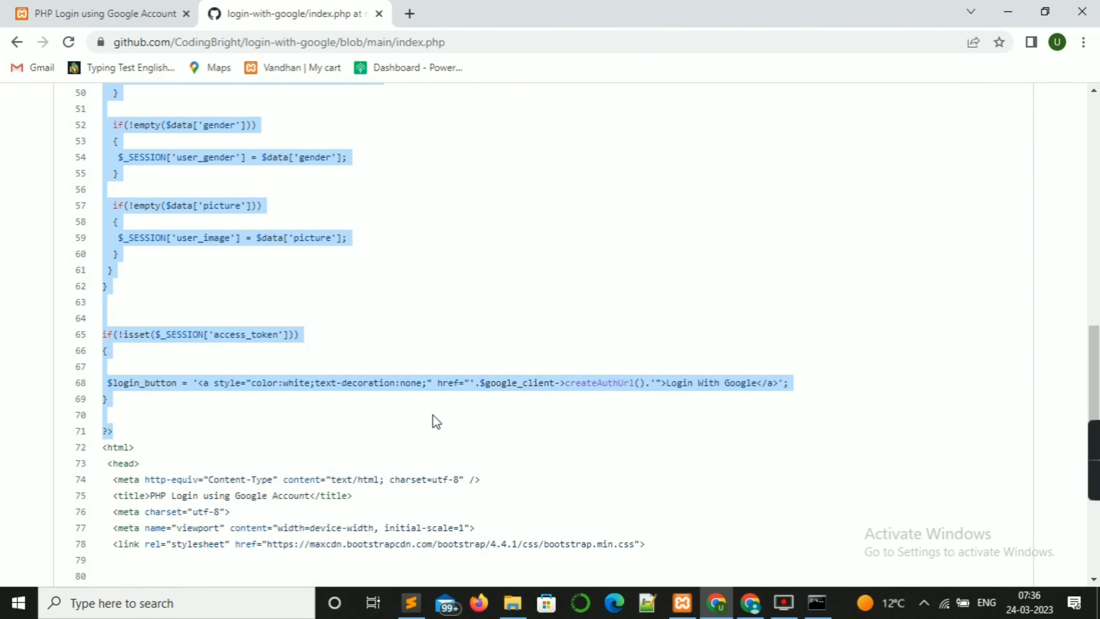
pyautogui.click(411, 602)
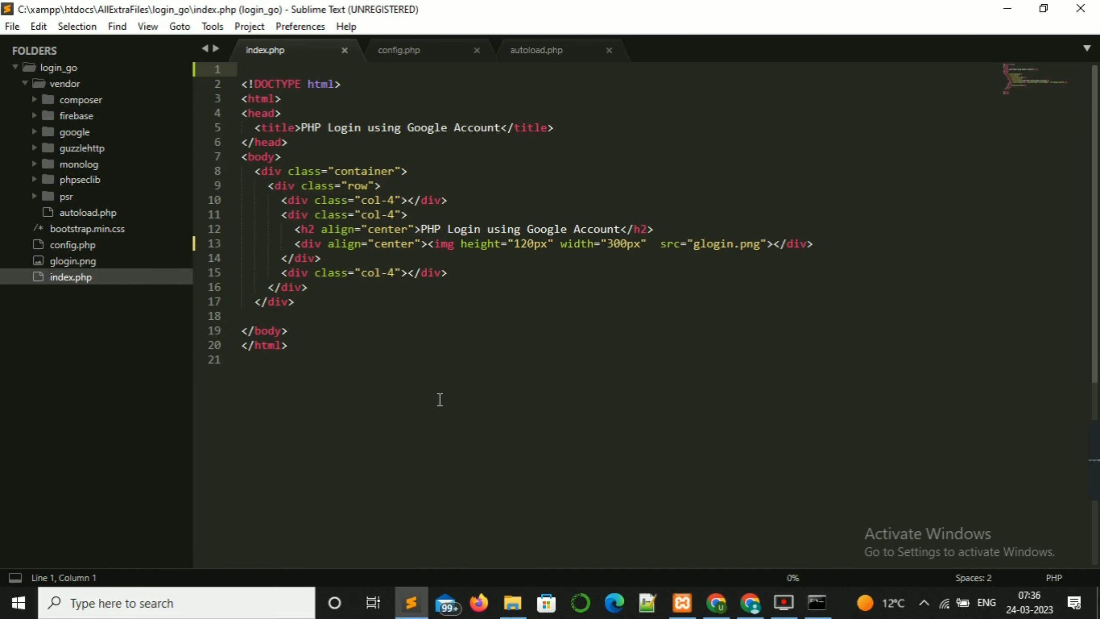